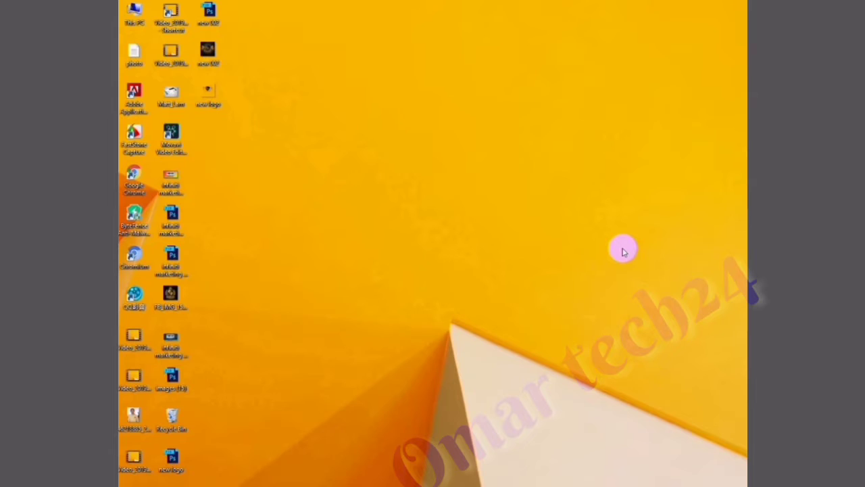
Select the 'infinit marketing' Photoshop file icon on the desktop
click(170, 341)
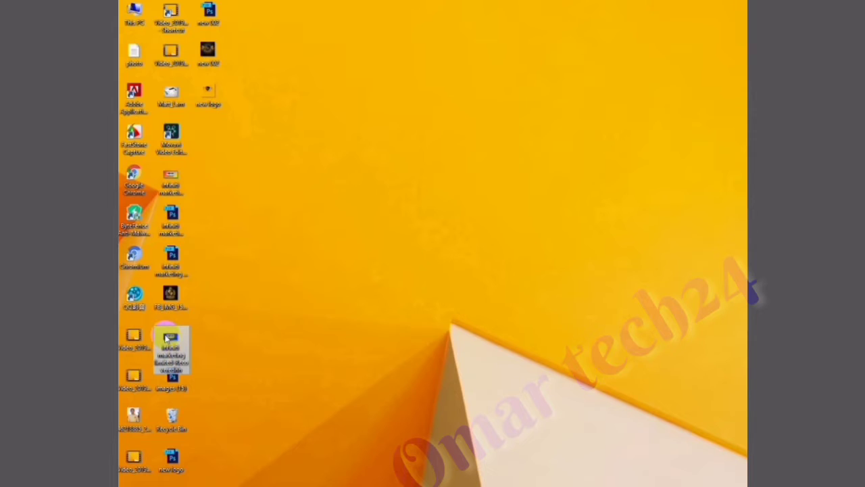
Open the Infinity marketing banner PSD in Photoshop from the desktop
double_click(170, 340)
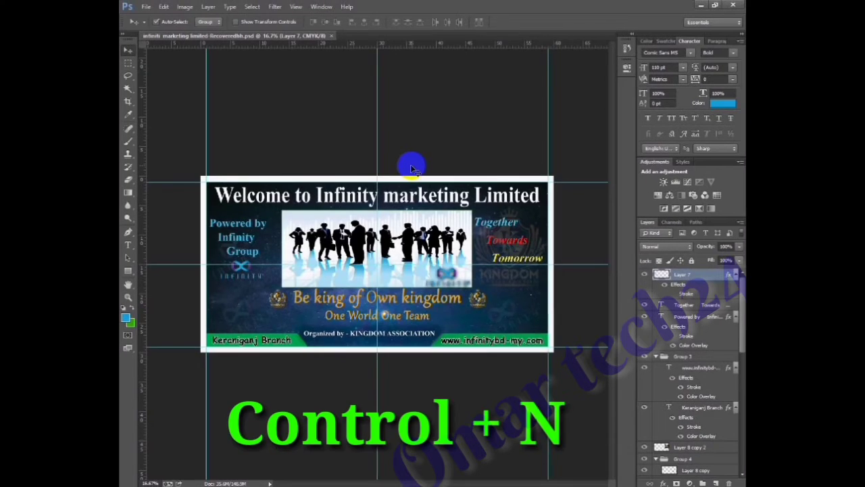
Create a new 60 × 36 inch, 72 ppi CMYK document with a white background
key(ctrl+n)
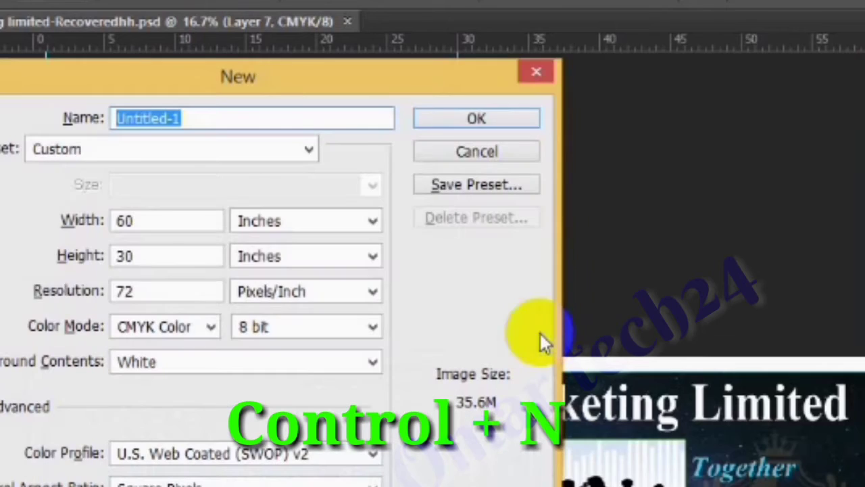
double_click(162, 257)
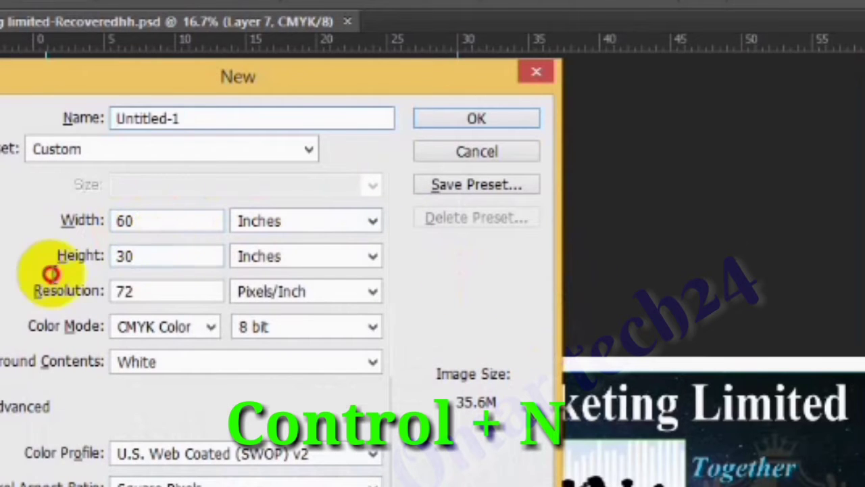
text(36)
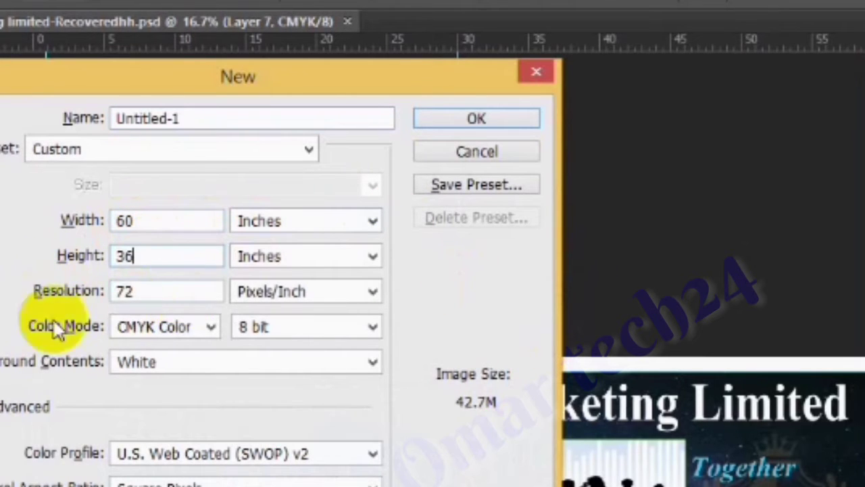
click(181, 327)
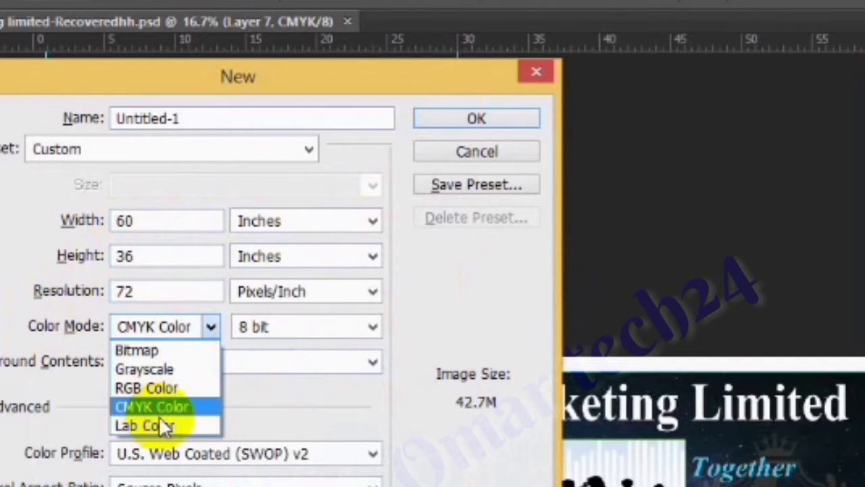
click(477, 118)
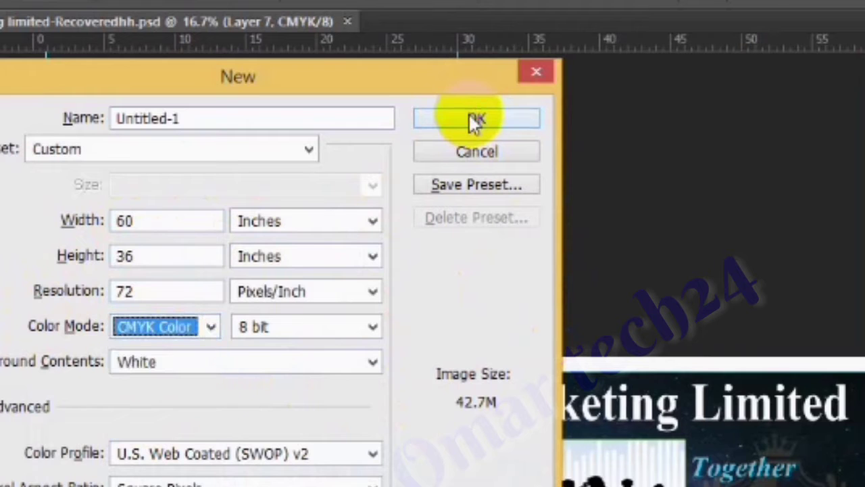
click(477, 120)
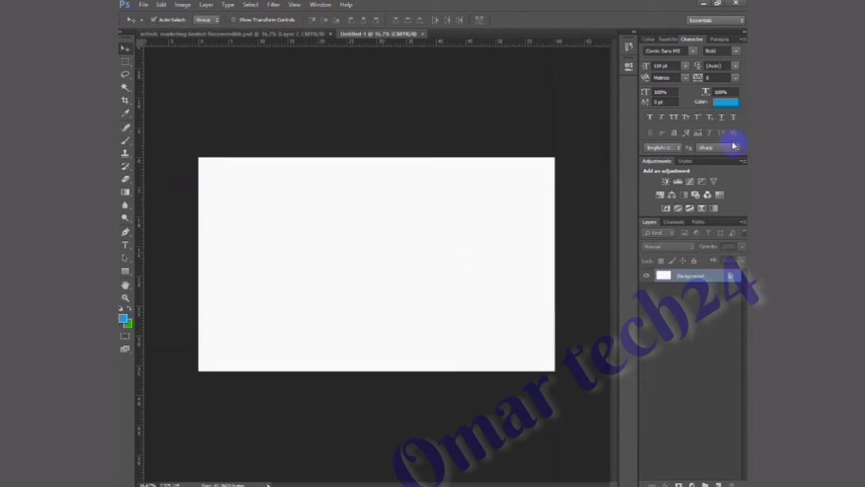
Duplicate the background into Layer 1 and hide the original Background layer
double_click(693, 279)
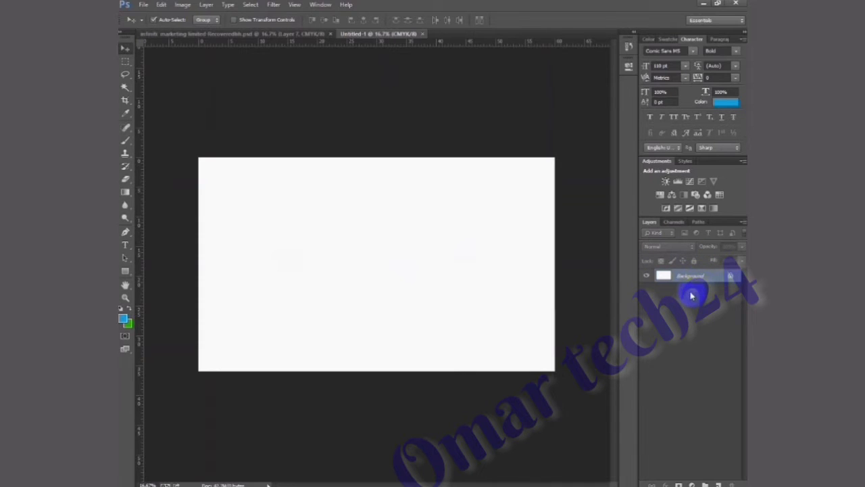
double_click(691, 280)
key(ctrl+j)
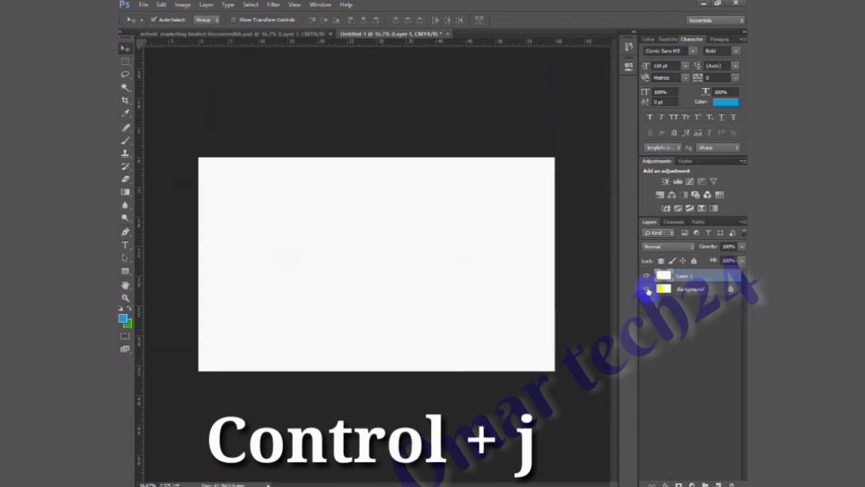
click(648, 289)
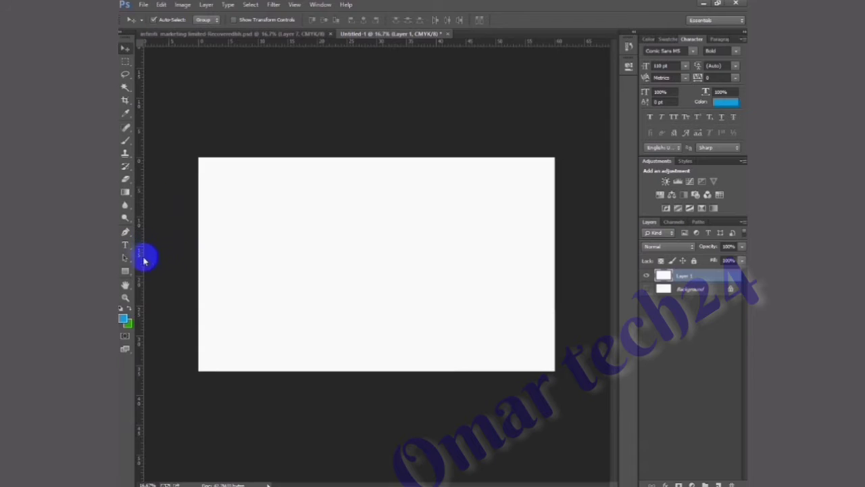
Place guides along the left, right, top and bottom edges of the canvas
drag(142, 288, 202, 289)
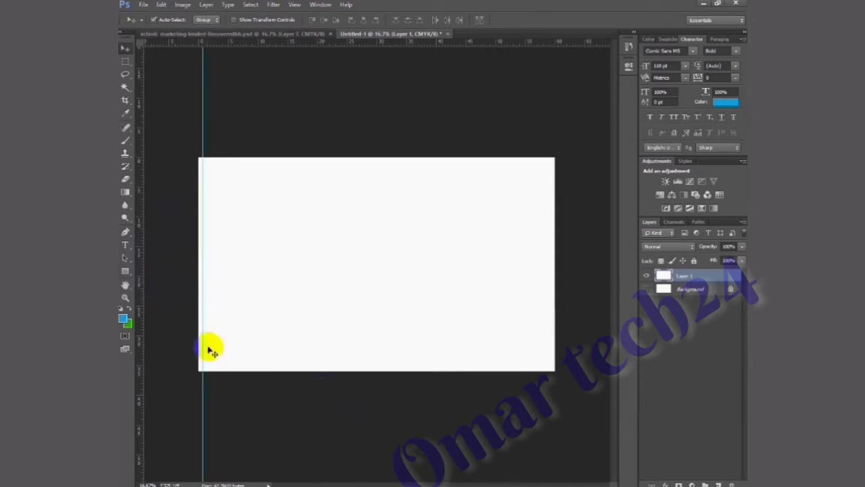
mouse_move(150, 310)
mouse_down()
mouse_move(551, 259)
mouse_move(524, 280)
mouse_up()
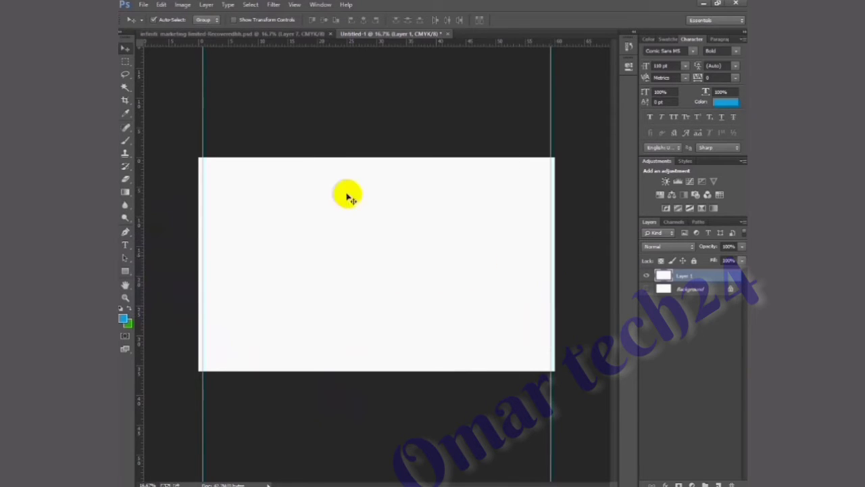
double_click(381, 43)
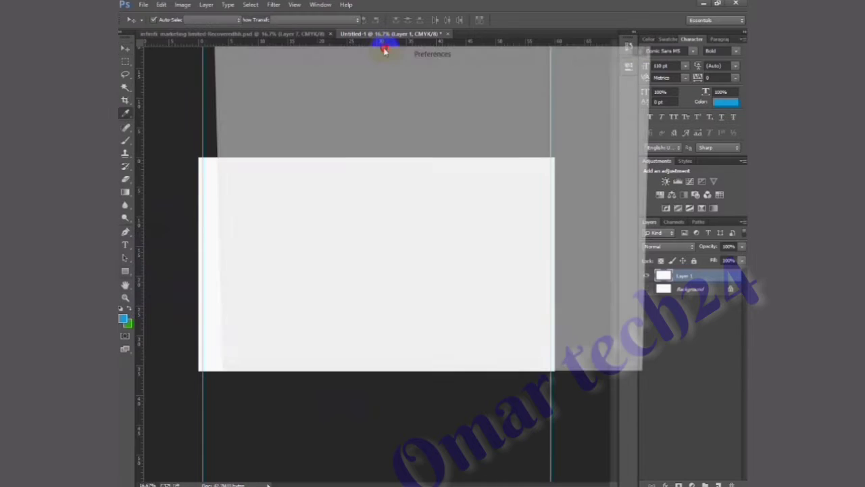
click(645, 50)
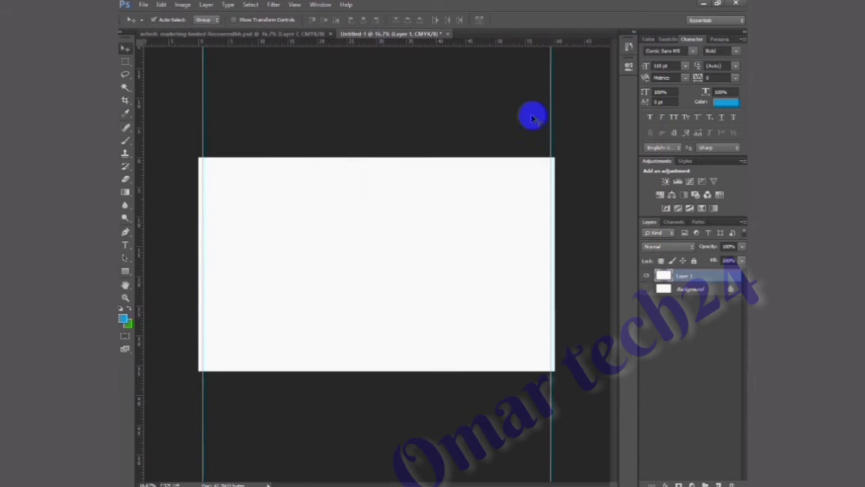
drag(354, 44, 348, 162)
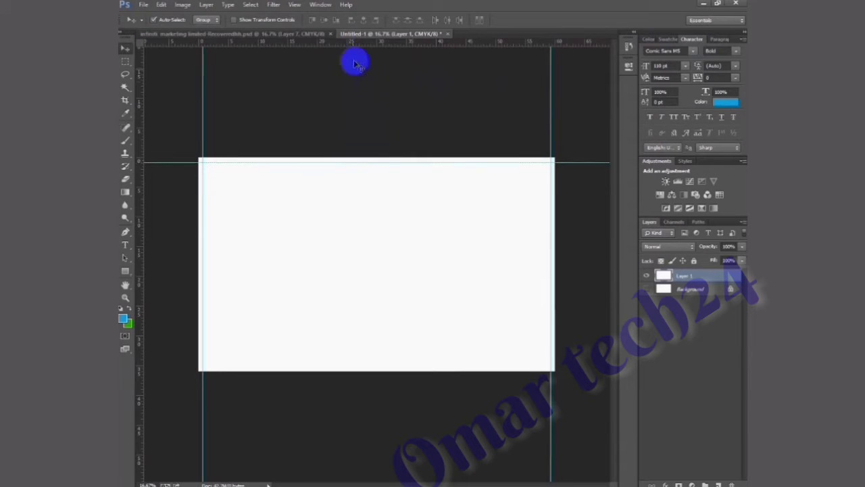
drag(351, 44, 332, 365)
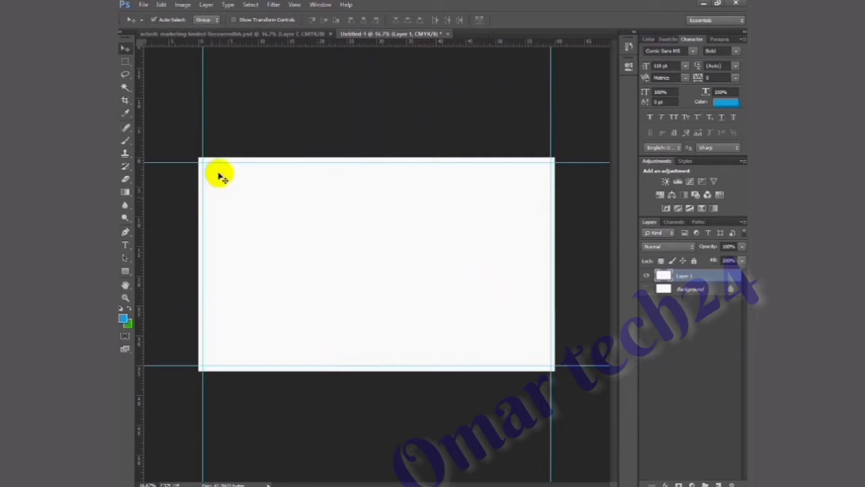
Fill a canvas-wide rectangular selection with the green foreground colour on a new Layer 2
click(126, 61)
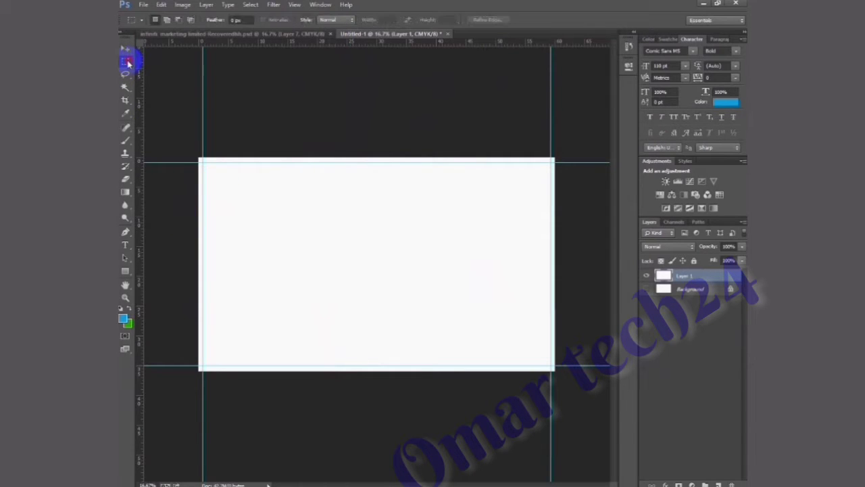
click(166, 60)
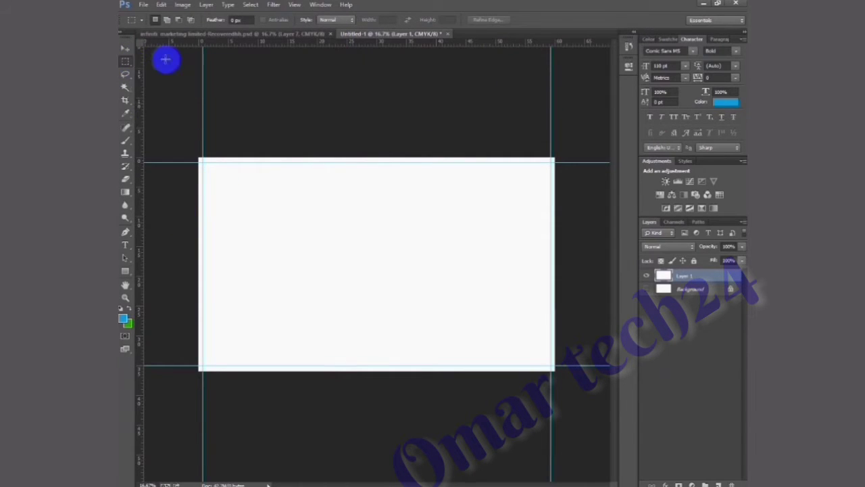
click(204, 162)
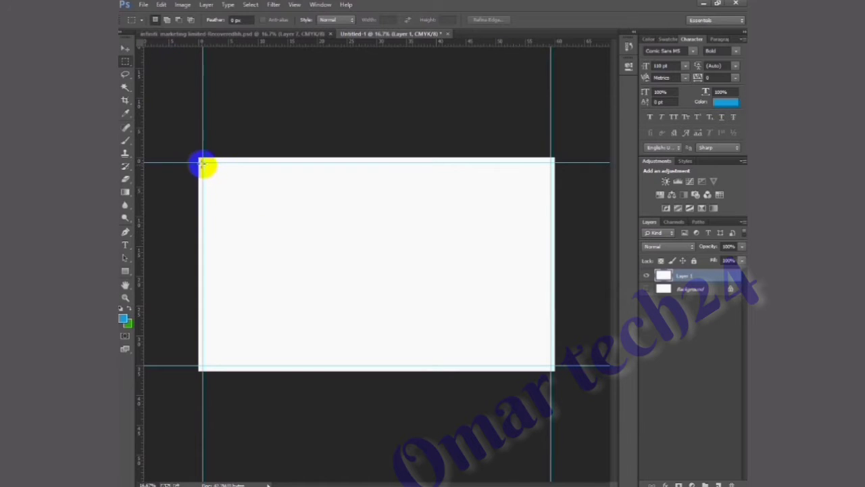
drag(204, 163, 544, 357)
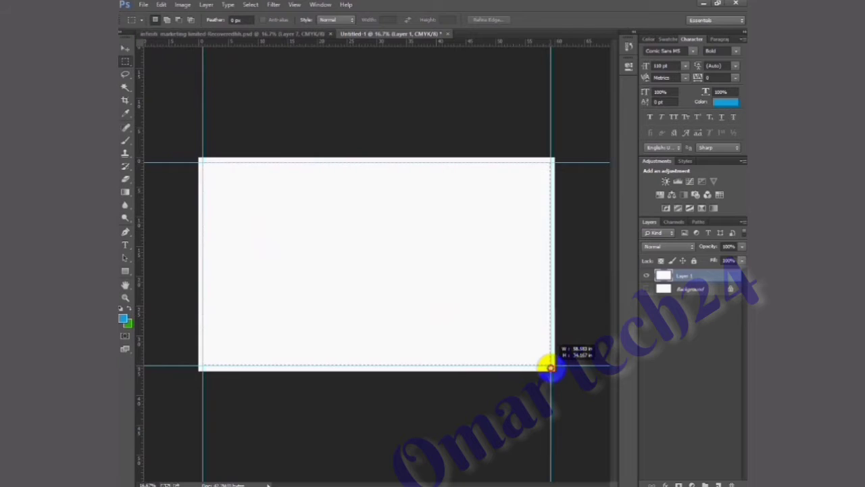
drag(544, 357, 548, 365)
click(403, 411)
key(ctrl+a)
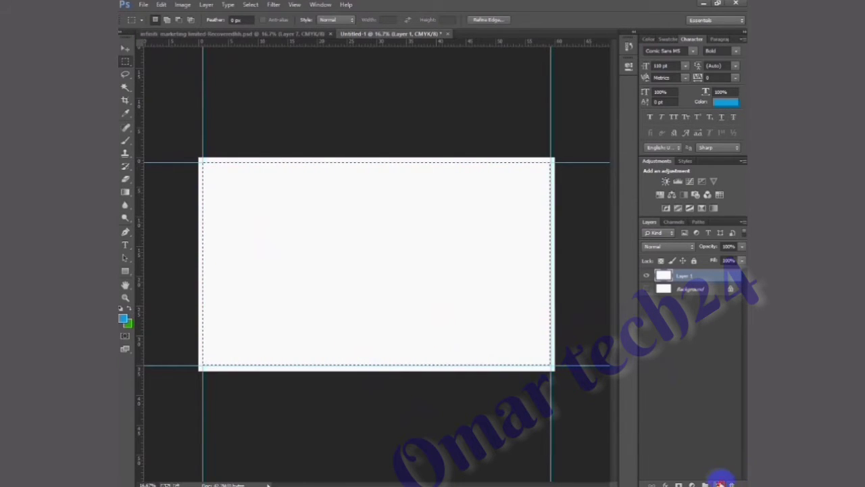
click(721, 484)
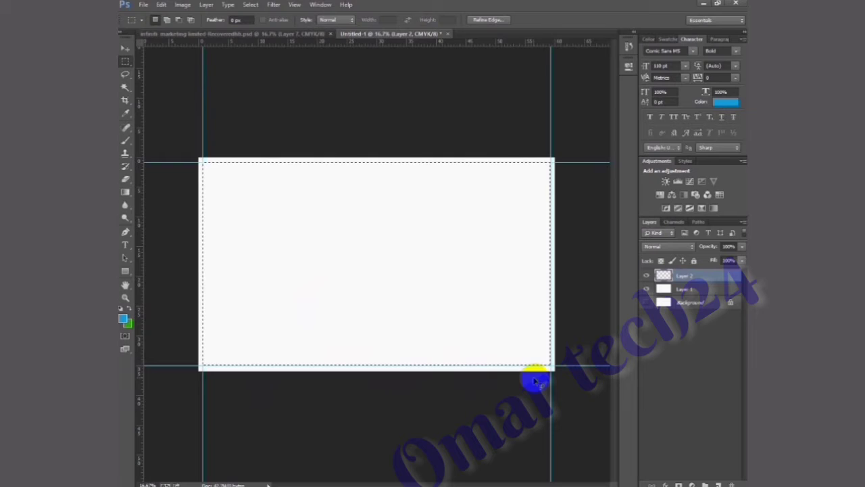
key(ctrl+BackSpace)
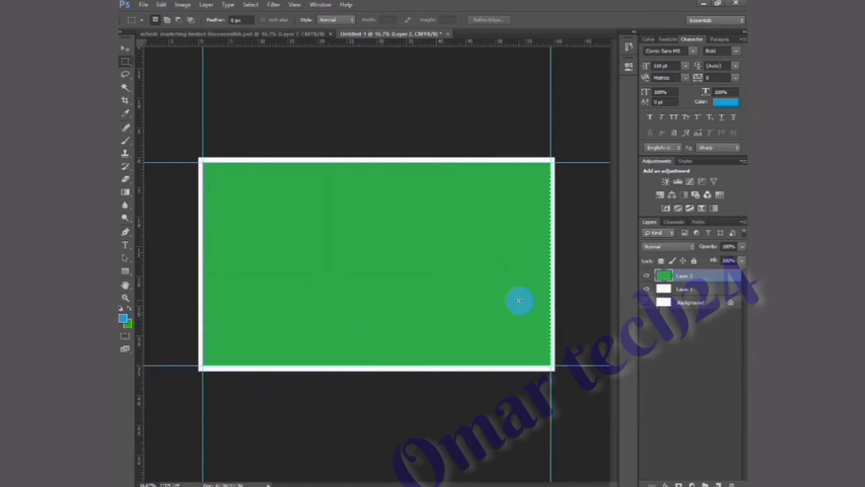
With the Move tool active, view the finished banner, then return to Untitled-1
click(127, 46)
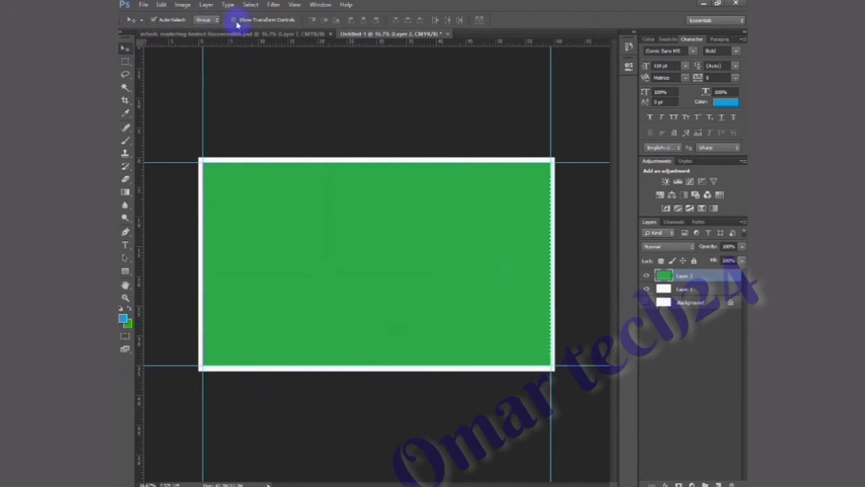
click(233, 32)
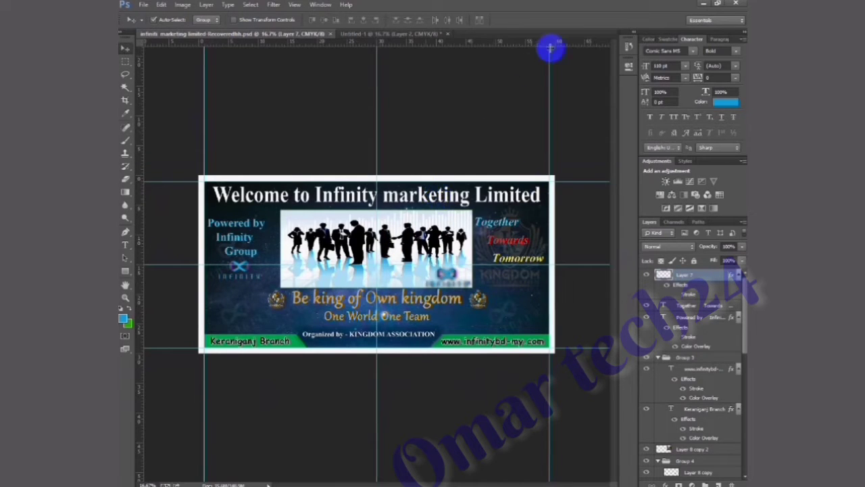
click(370, 37)
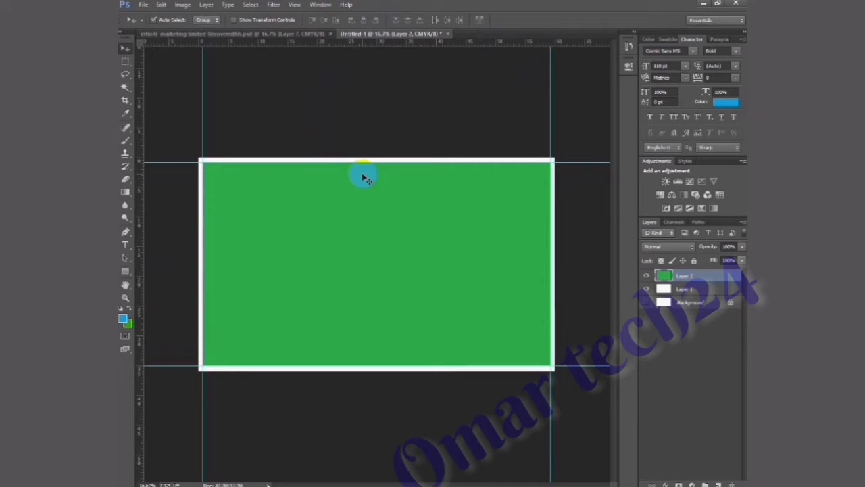
Open astrology-astronomy-constellation-2706654.jpg from the photos folder on New Volume (E:)
key(ctrl+o)
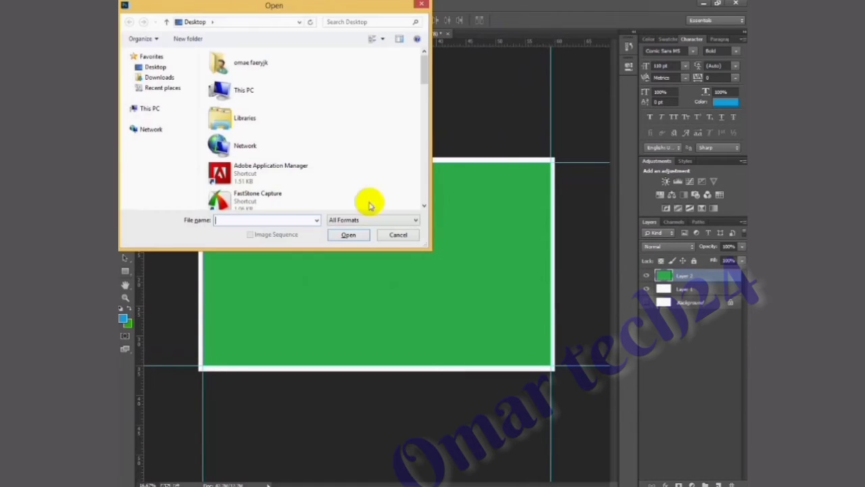
click(149, 109)
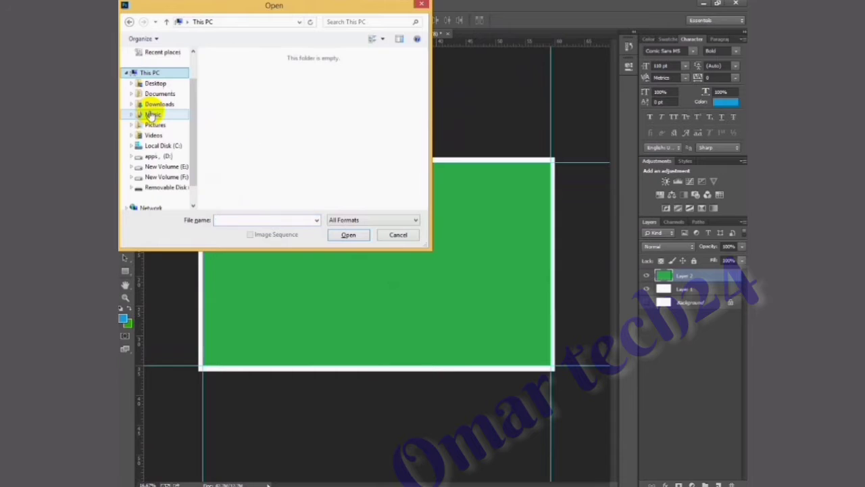
drag(423, 88, 422, 152)
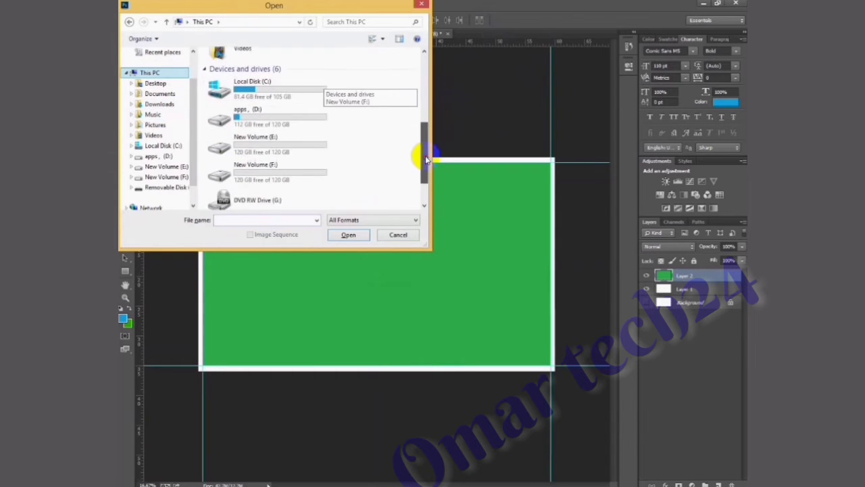
double_click(289, 148)
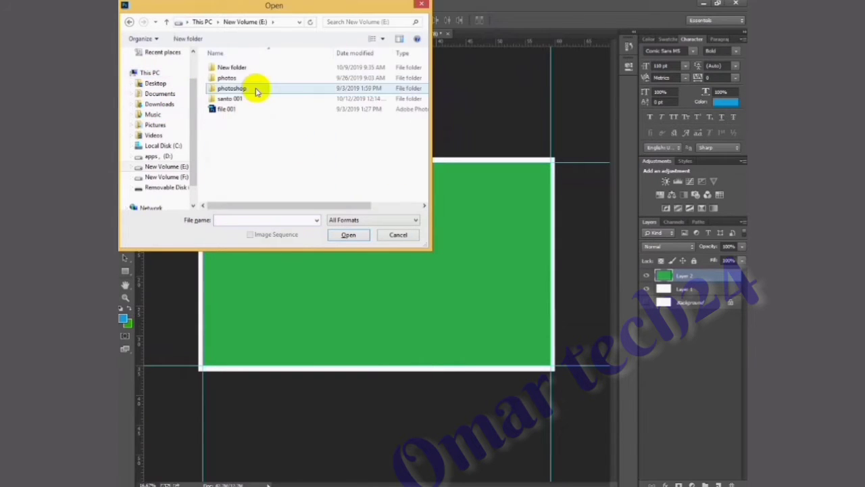
double_click(243, 79)
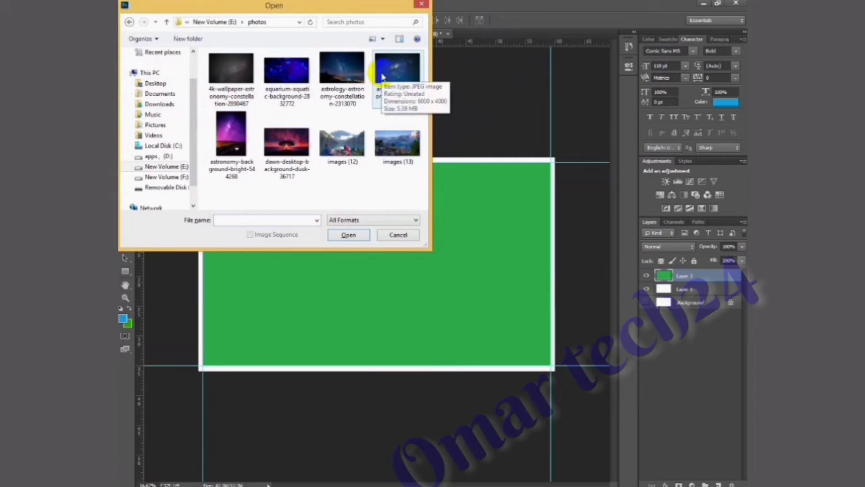
click(382, 77)
double_click(382, 76)
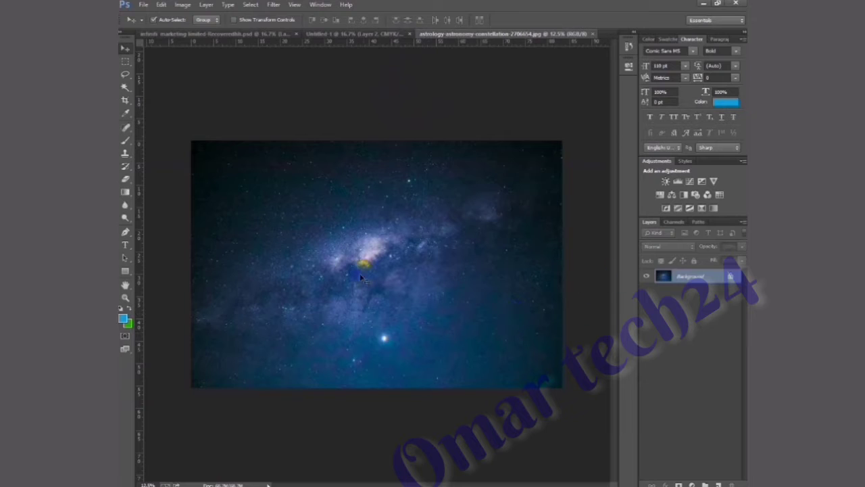
Drag the star photo onto the Untitled-1 canvas as a new layer
drag(382, 244, 323, 58)
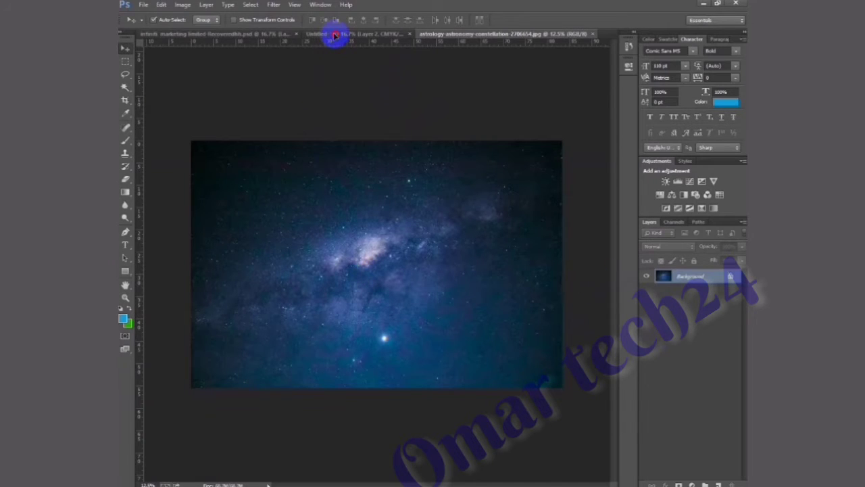
click(335, 35)
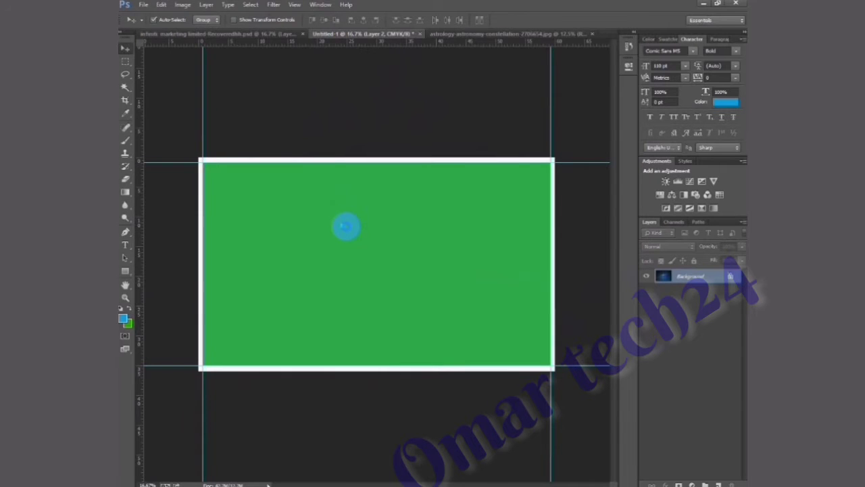
drag(346, 227, 414, 301)
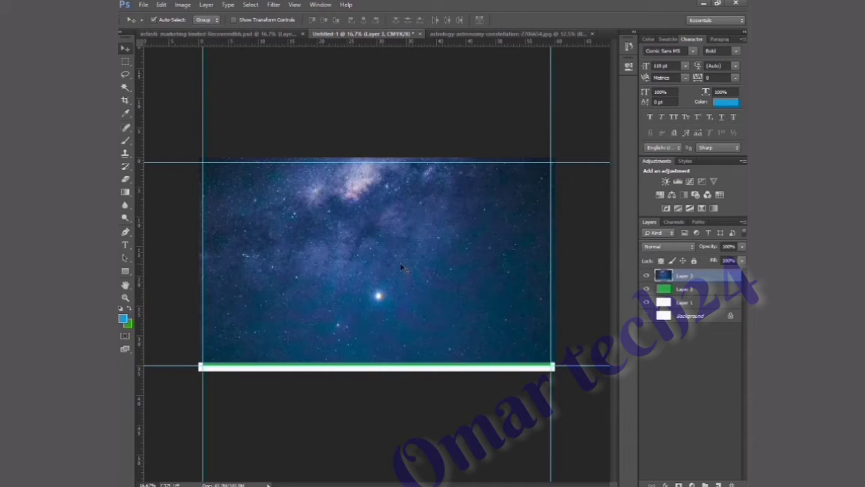
Scale and stretch the star photo to fill the guide frame, then fit the canvas on screen
key(ctrl+t)
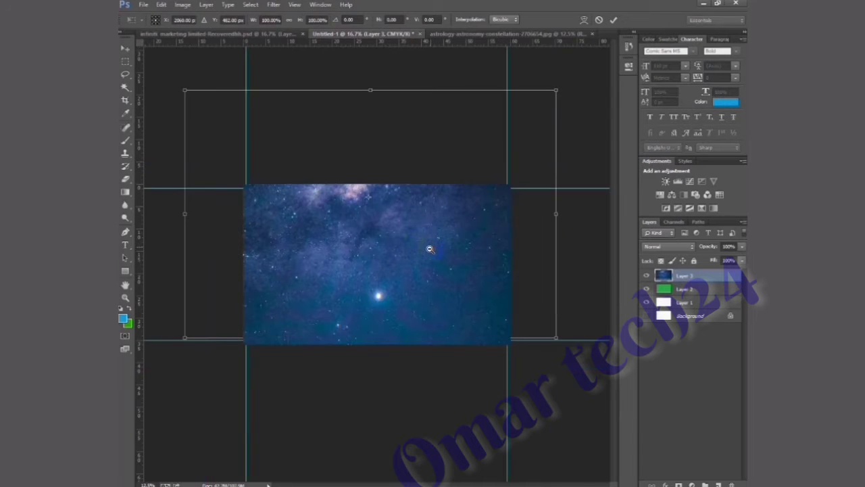
mouse_move(573, 243)
mouse_down()
mouse_move(583, 135)
mouse_move(594, 136)
mouse_up()
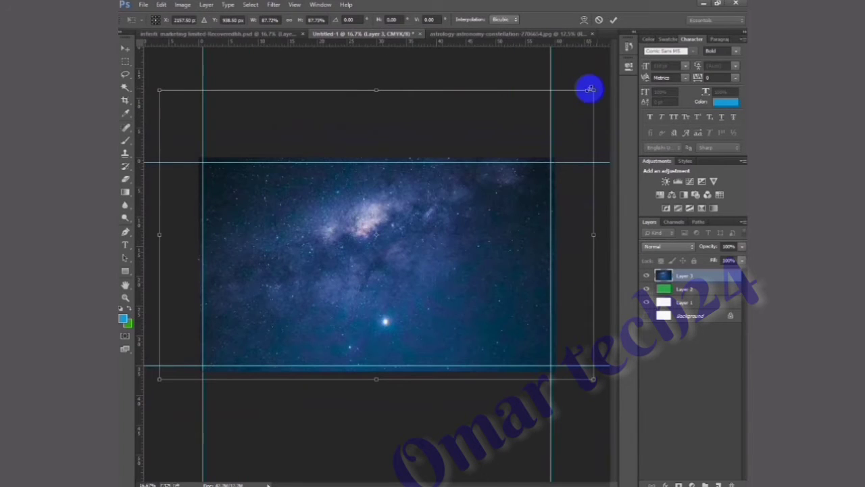
drag(594, 89, 564, 167)
mouse_move(428, 243)
mouse_down()
mouse_move(410, 286)
mouse_move(409, 269)
mouse_up()
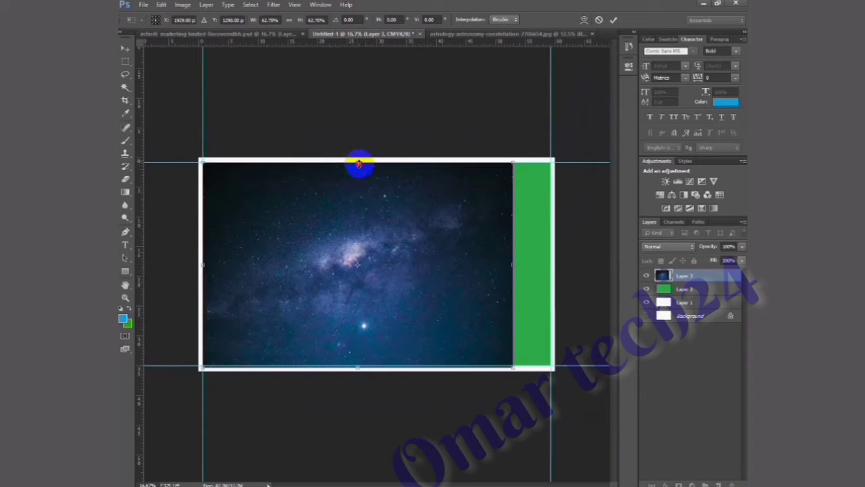
drag(359, 163, 359, 165)
drag(360, 367, 360, 365)
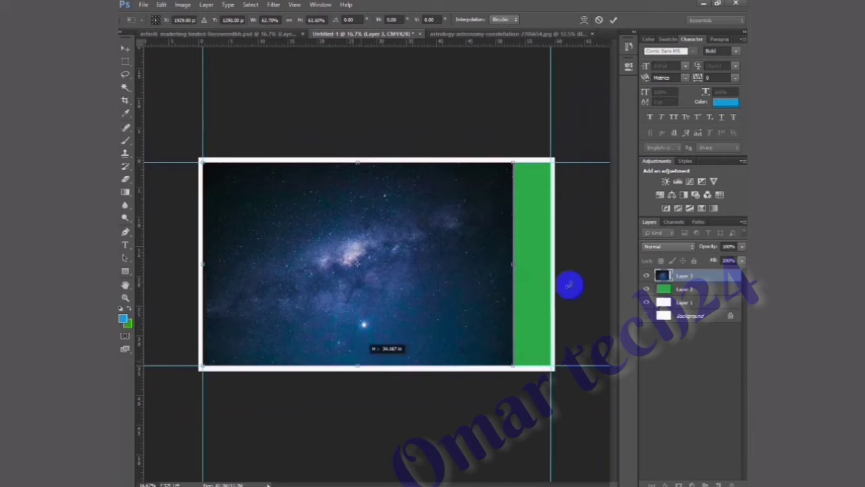
drag(514, 263, 552, 258)
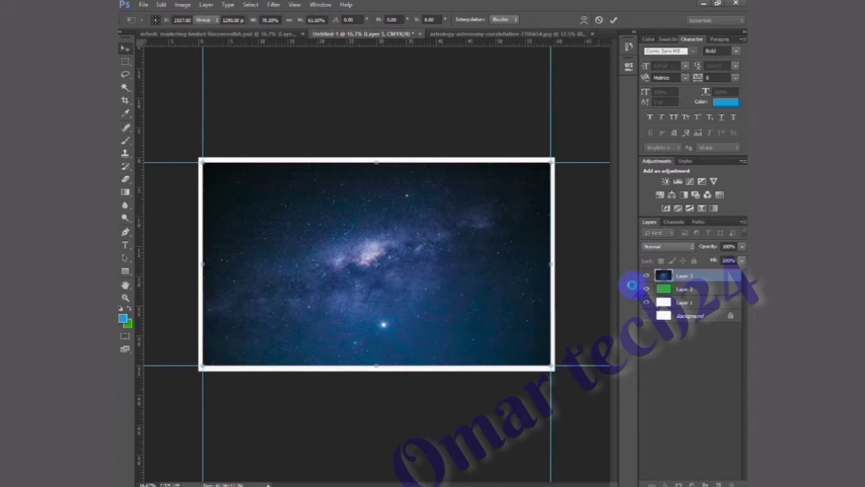
key(Return)
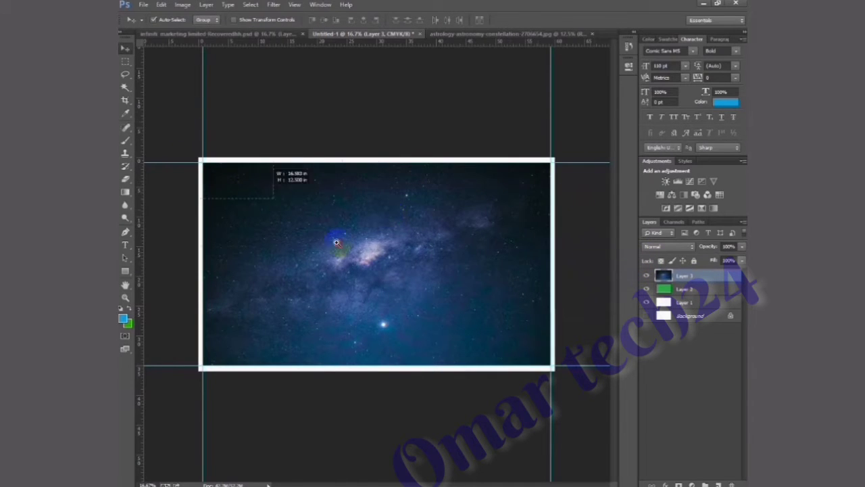
key(ctrl+0)
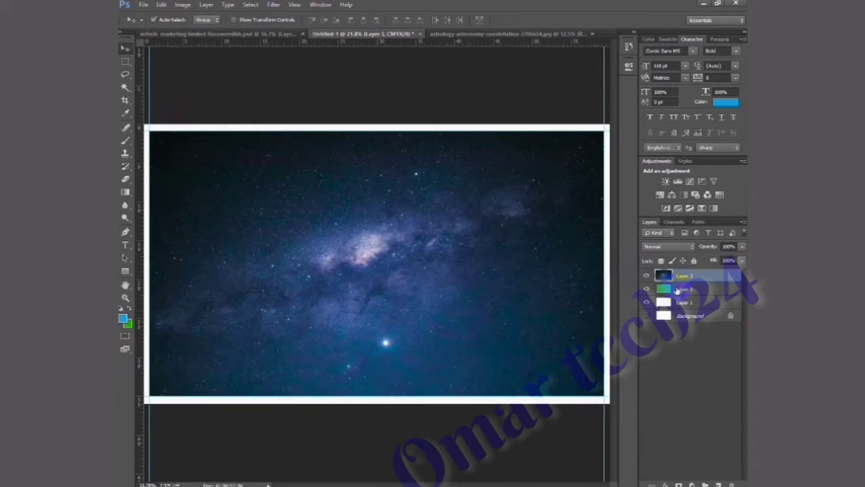
click(668, 291)
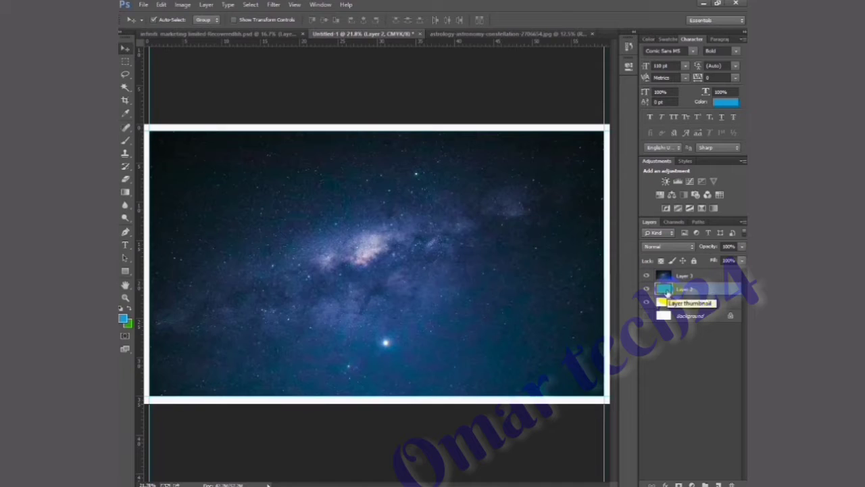
Delete the green layer, then bring the Infinity banner's people-silhouette photo above the stars
key(Delete)
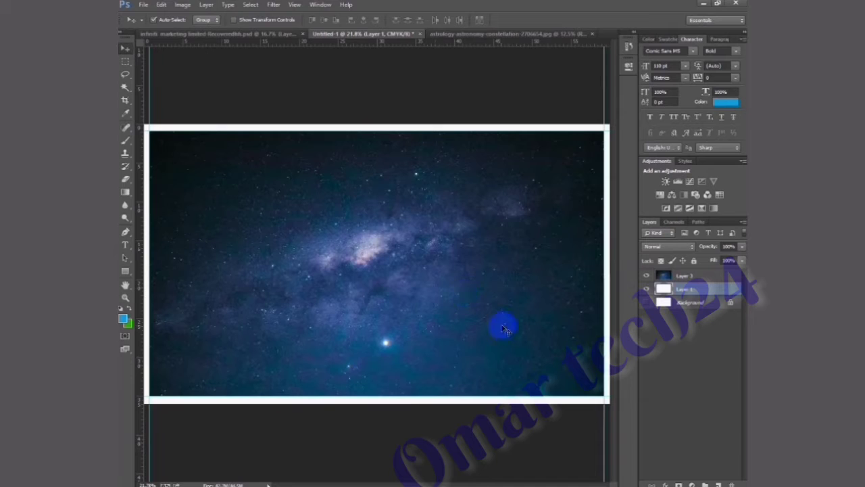
click(592, 34)
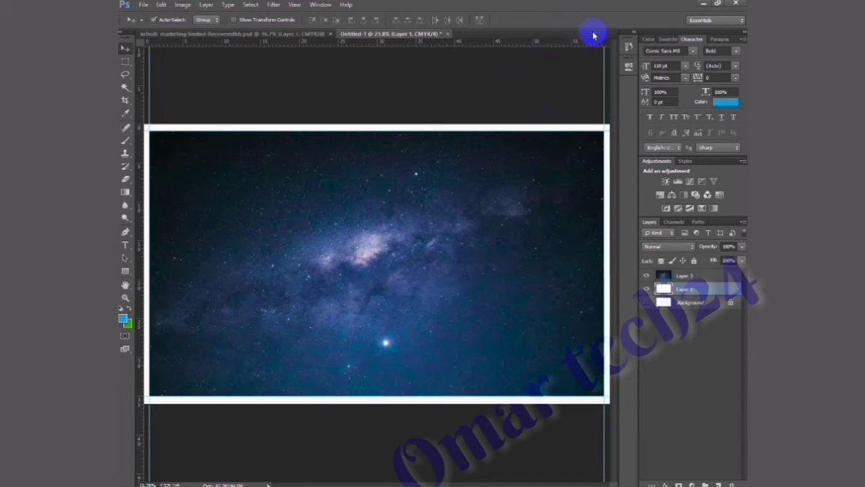
click(249, 34)
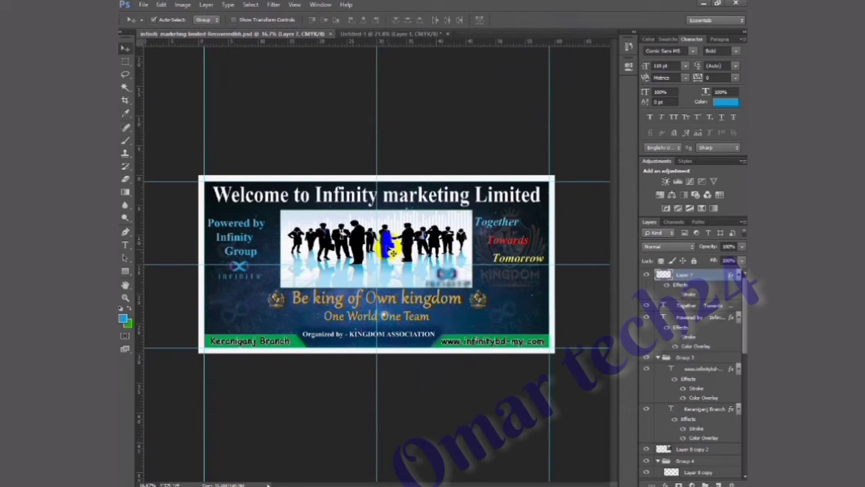
click(405, 240)
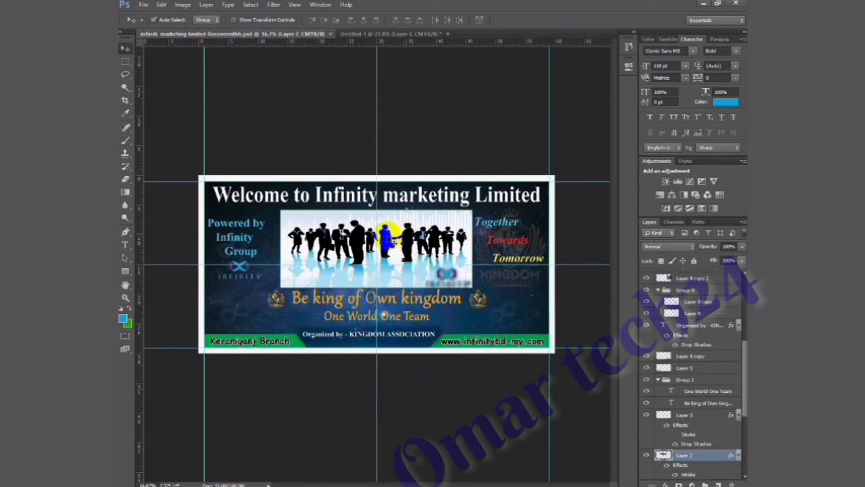
mouse_move(388, 228)
mouse_down()
mouse_move(410, 66)
mouse_move(403, 34)
mouse_move(375, 260)
mouse_move(377, 252)
mouse_up()
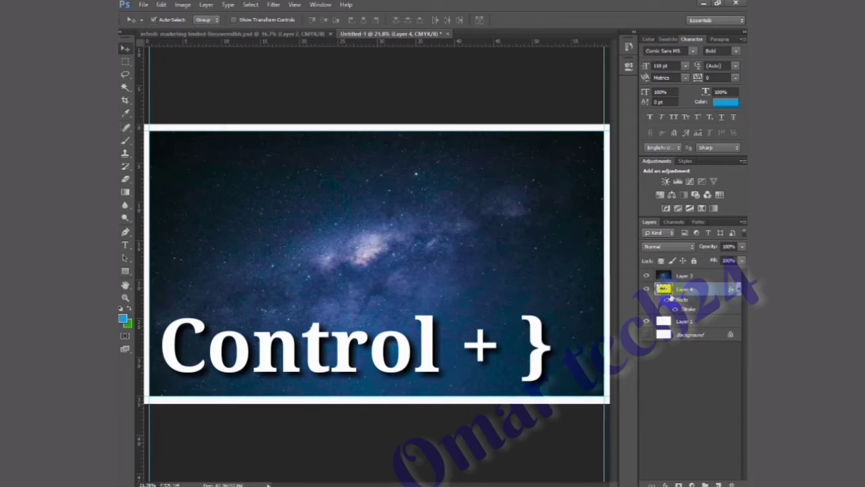
key(ctrl+bracketright)
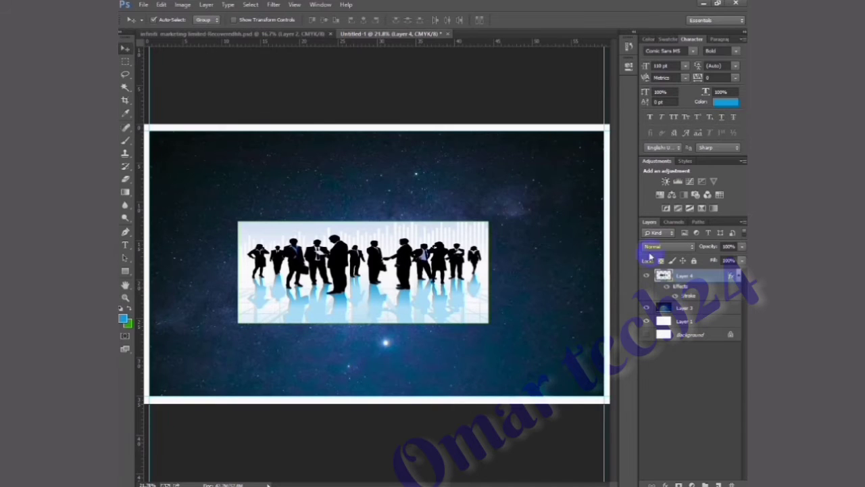
Nudge the people photo upward and add centre vertical and horizontal guides across the canvas
drag(342, 255, 355, 233)
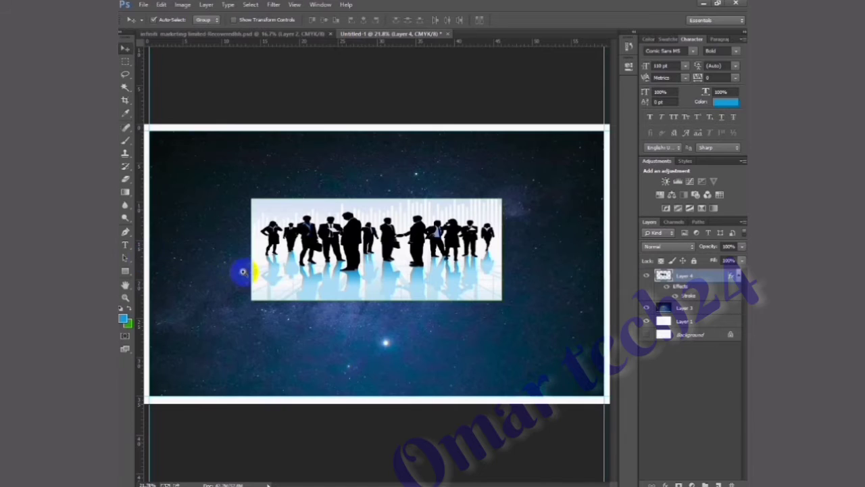
key(ctrl+plus)
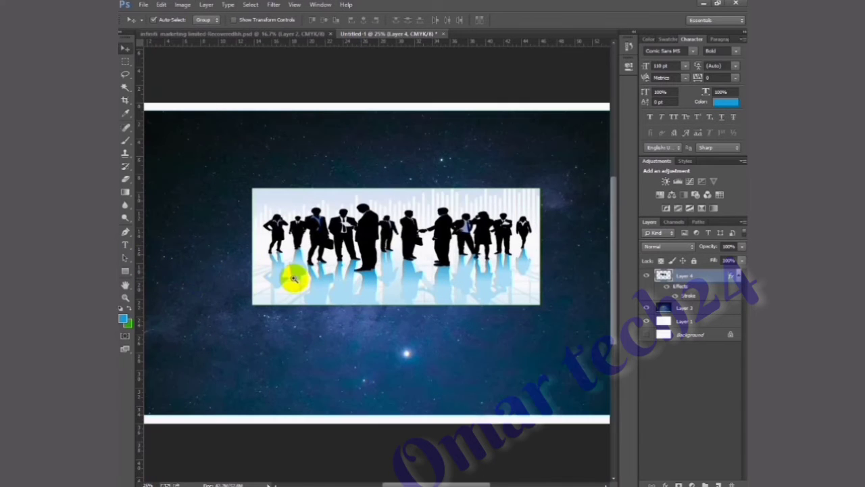
key(ctrl+minus)
key(ctrl+minus)
key(ctrl+z)
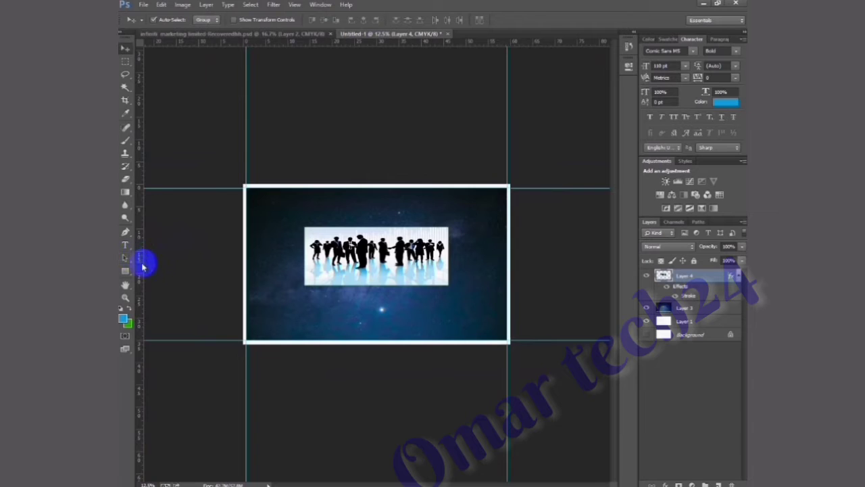
drag(143, 267, 376, 274)
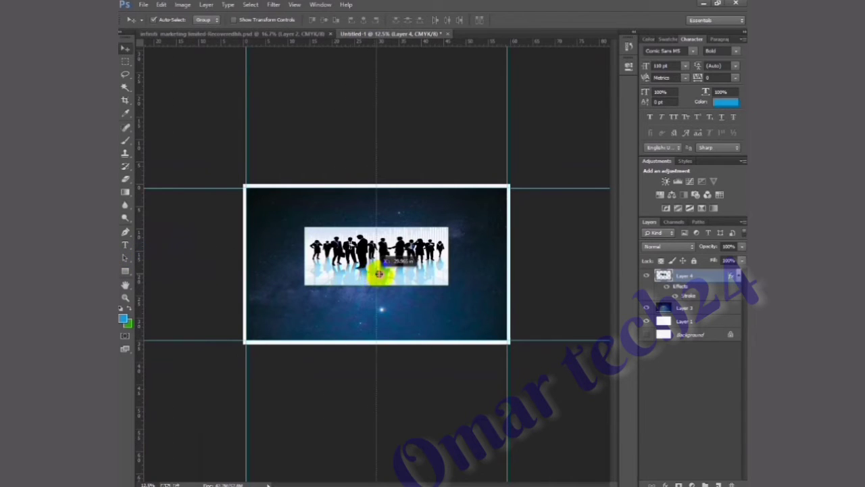
drag(379, 274, 377, 277)
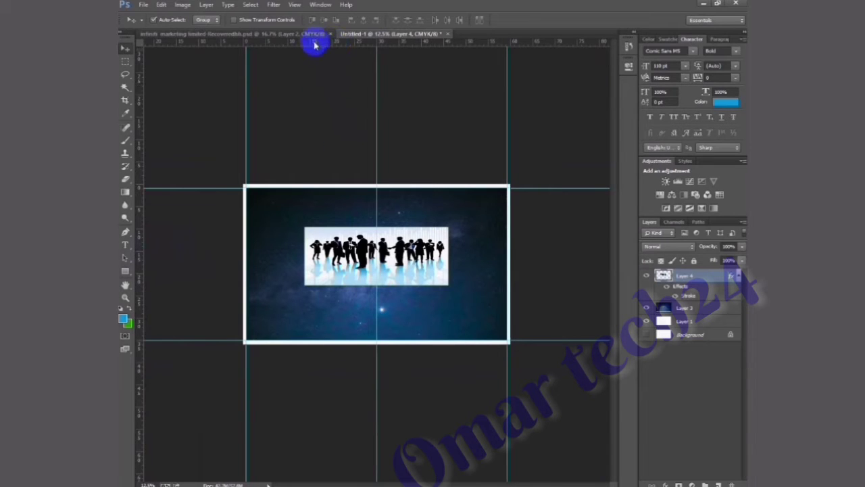
drag(314, 45, 311, 265)
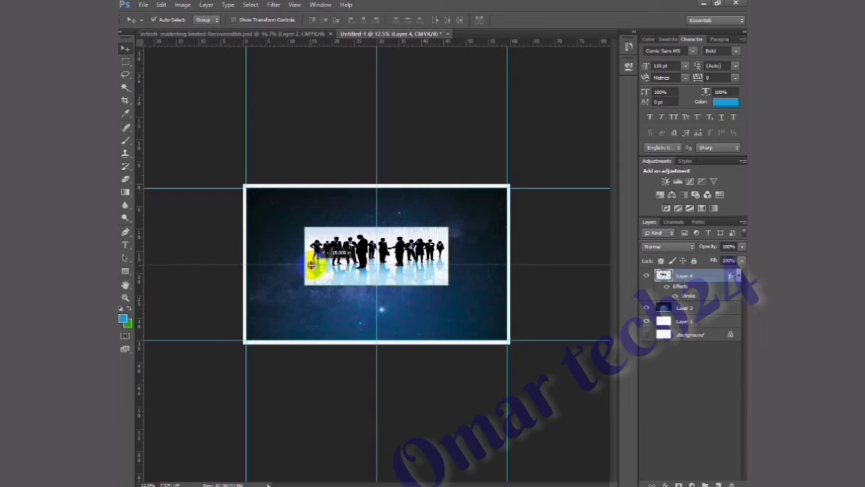
drag(348, 243, 508, 352)
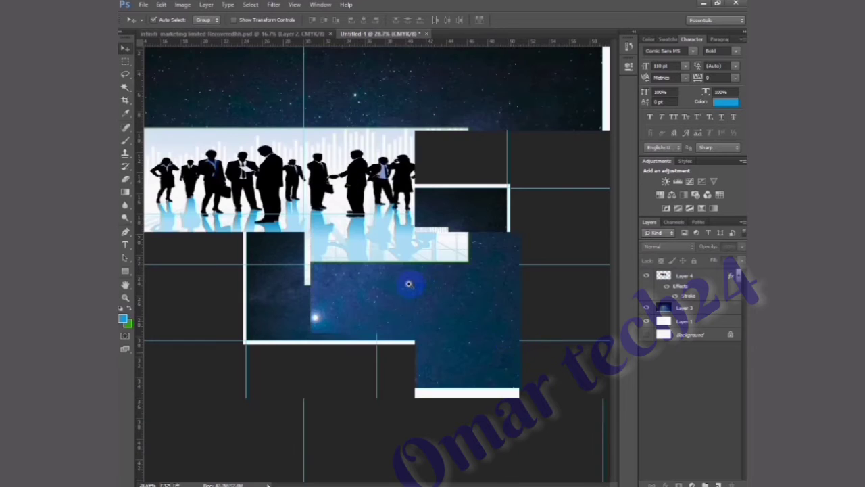
Resize the people photo with Free Transform, commit it, and view the whole banner
key(ctrl+t)
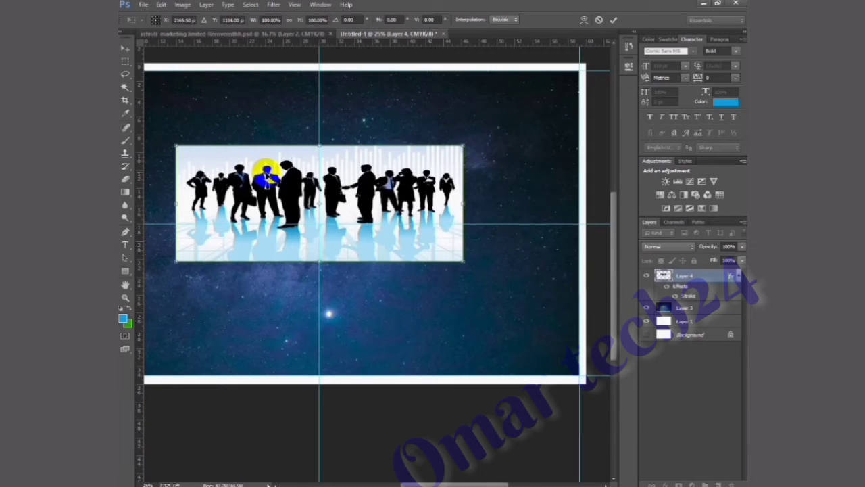
double_click(267, 174)
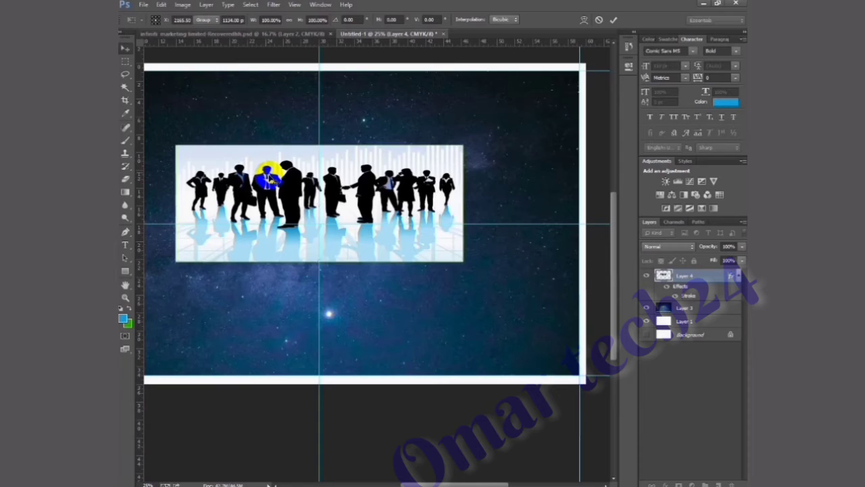
alt+click(426, 315)
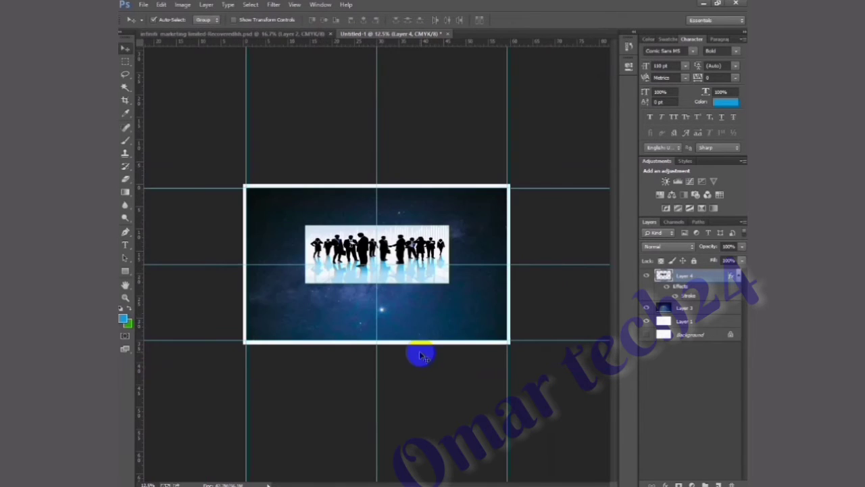
Copy the 'Welcome to Infinity marketing Limited' title into Untitled-1 and position it across the top
click(199, 38)
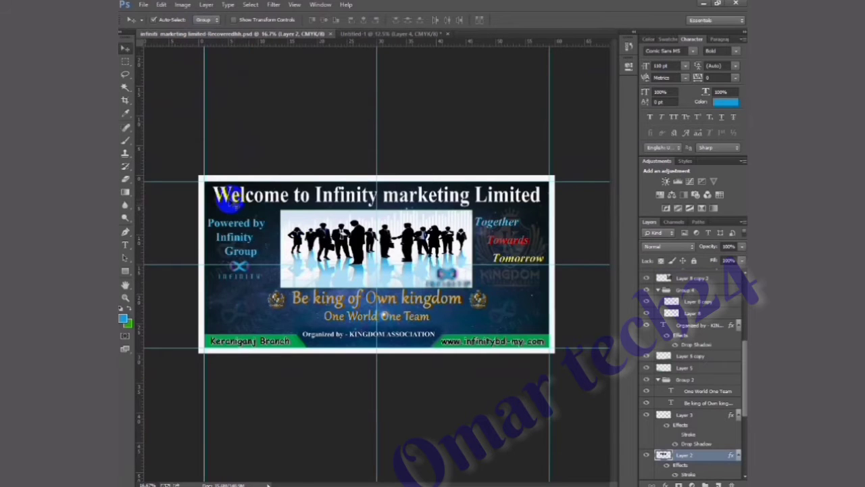
drag(223, 194, 433, 30)
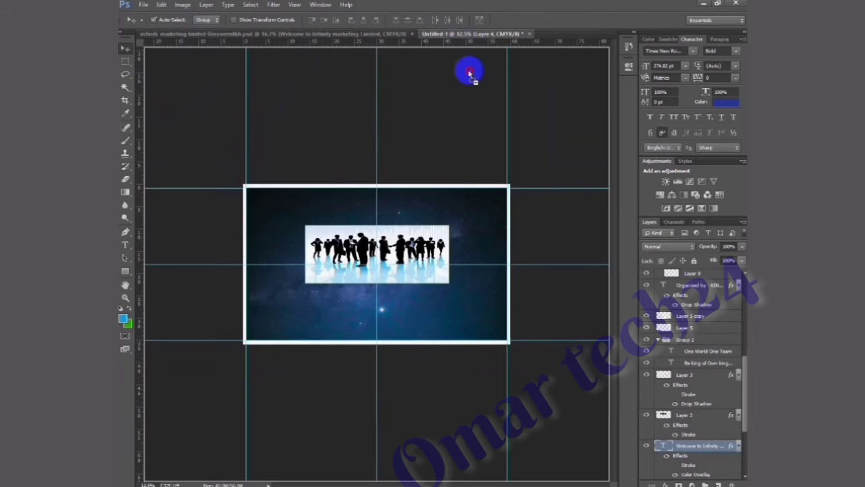
mouse_move(433, 30)
mouse_down()
mouse_move(355, 230)
mouse_move(346, 200)
mouse_up()
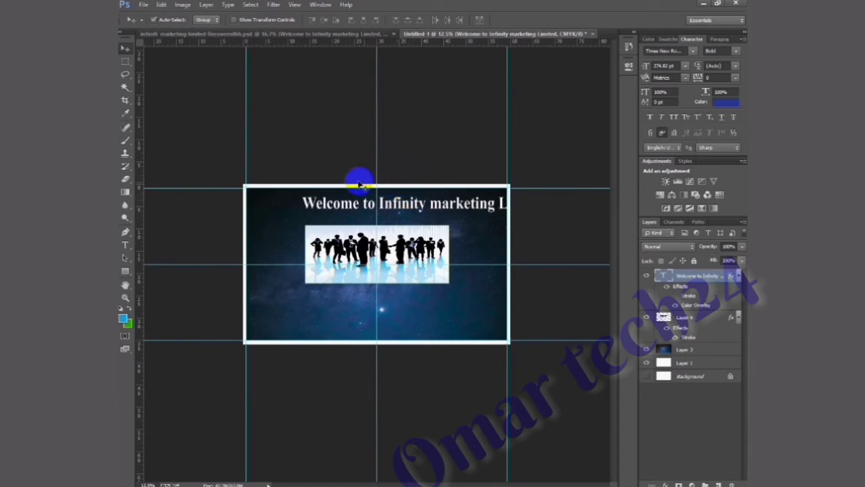
key(ctrl+t)
drag(357, 207, 335, 221)
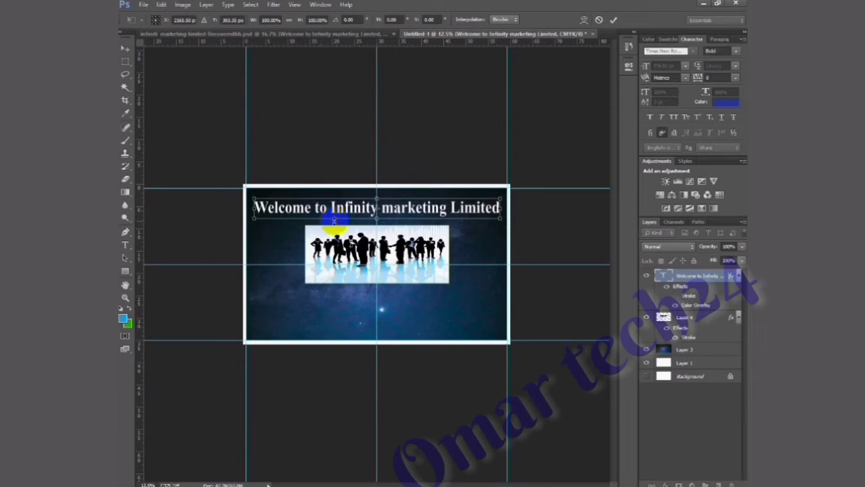
key(Up)
key(Up)
key(Up)
key(Up)
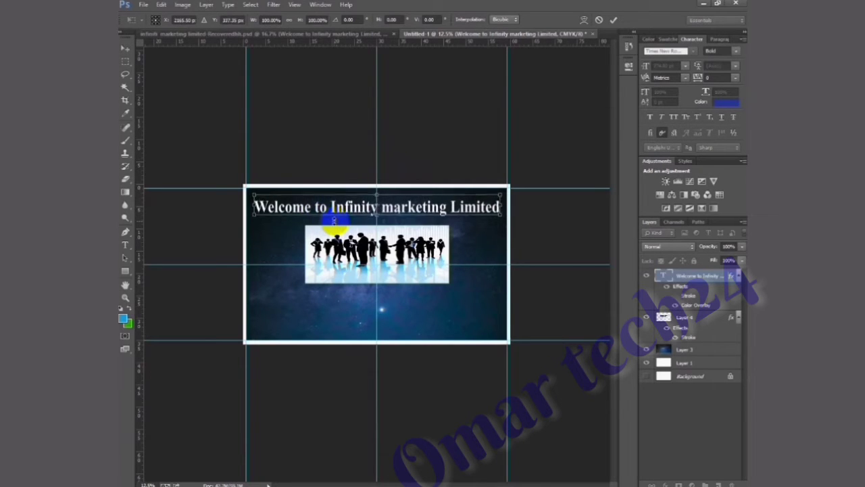
key(Up)
key(Up)
key(Up)
key(Up)
key(Up)
key(Return)
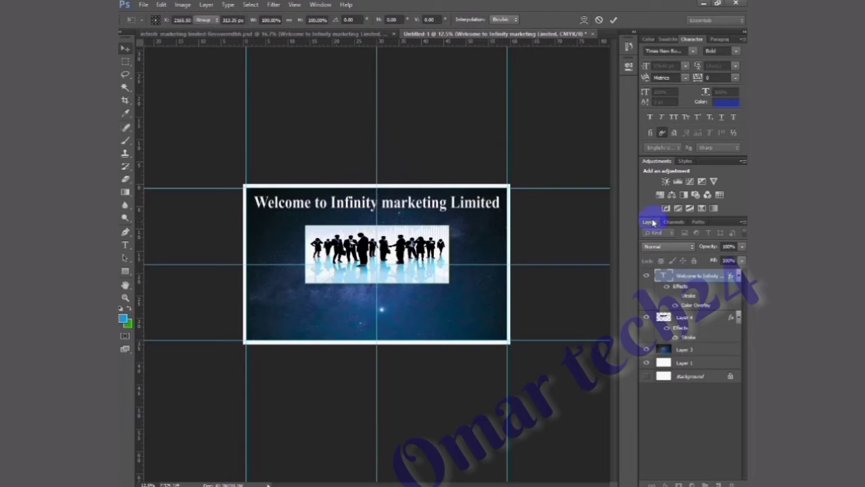
click(218, 36)
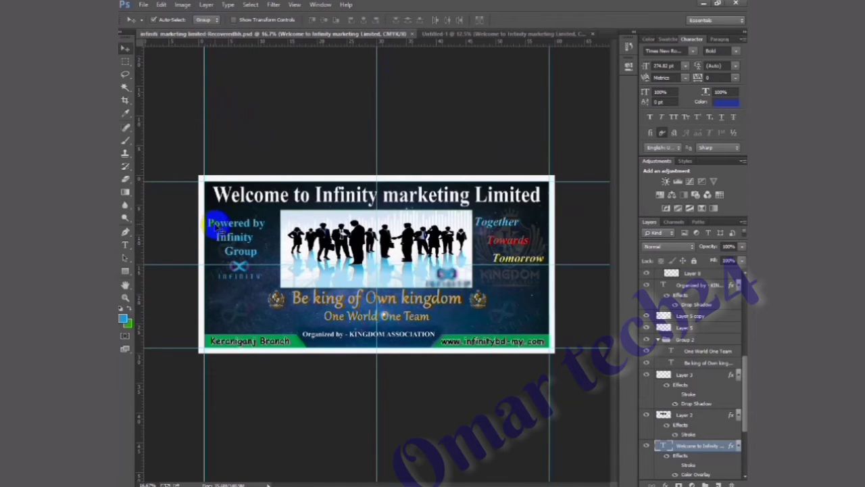
Copy 'Powered by Infinity Group' into Untitled-1 left of the people image, nudged up slightly
scroll(244, 237, up, 5)
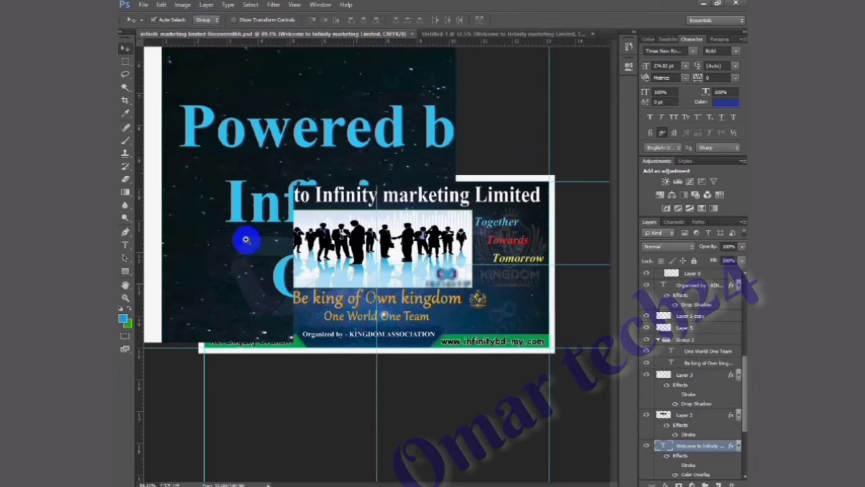
click(235, 209)
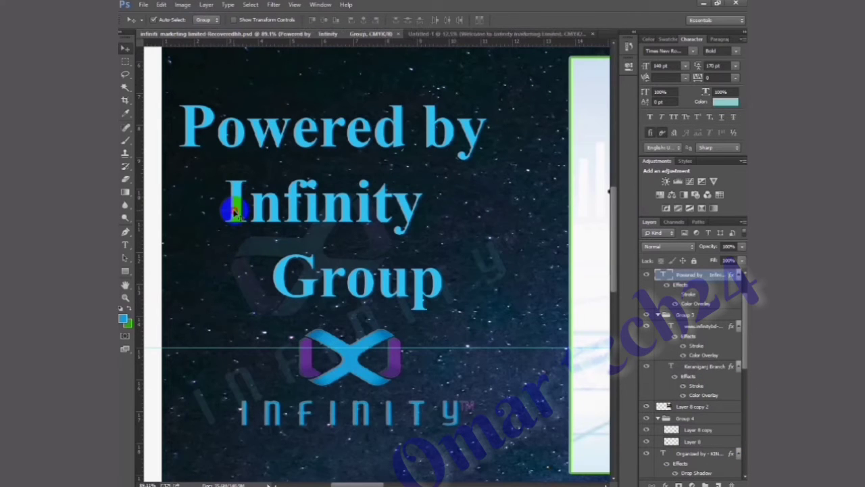
drag(264, 181, 467, 26)
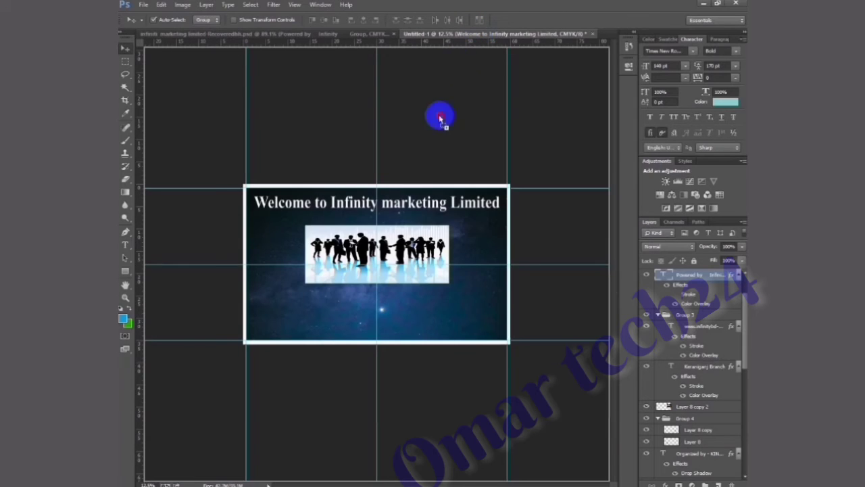
mouse_move(477, 30)
mouse_down()
mouse_move(283, 250)
mouse_move(274, 247)
mouse_up()
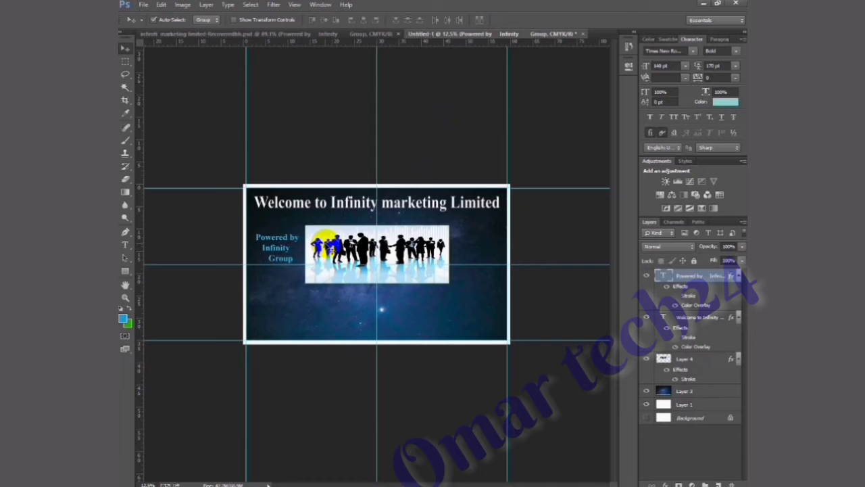
key(shift+Up)
key(shift+Up)
key(shift+Up)
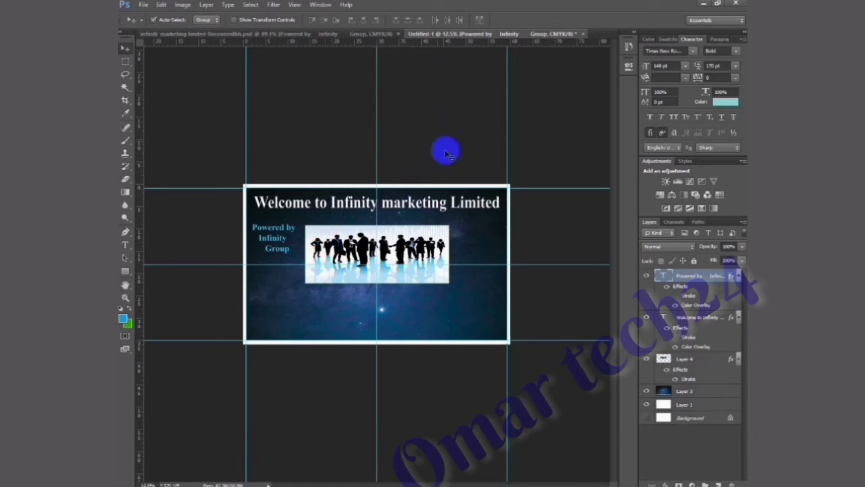
click(379, 94)
Select the Infinity logo in the finished banner and carry it toward Untitled-1
click(281, 37)
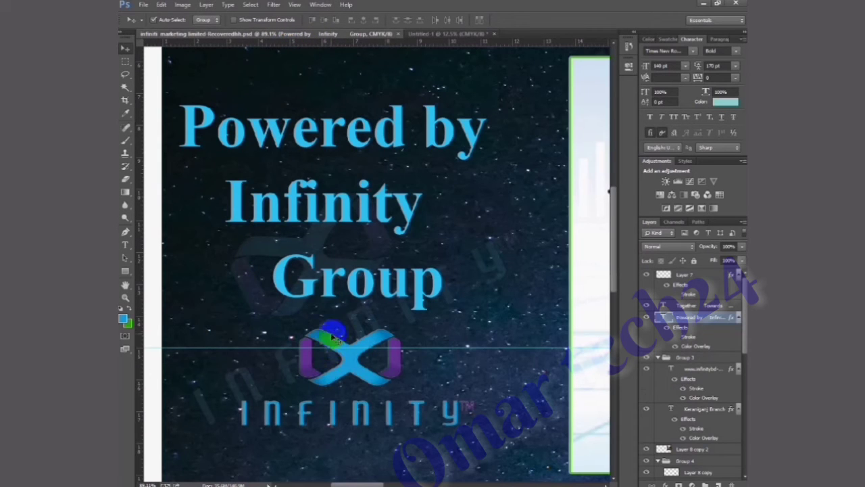
scroll(338, 353, down, 1)
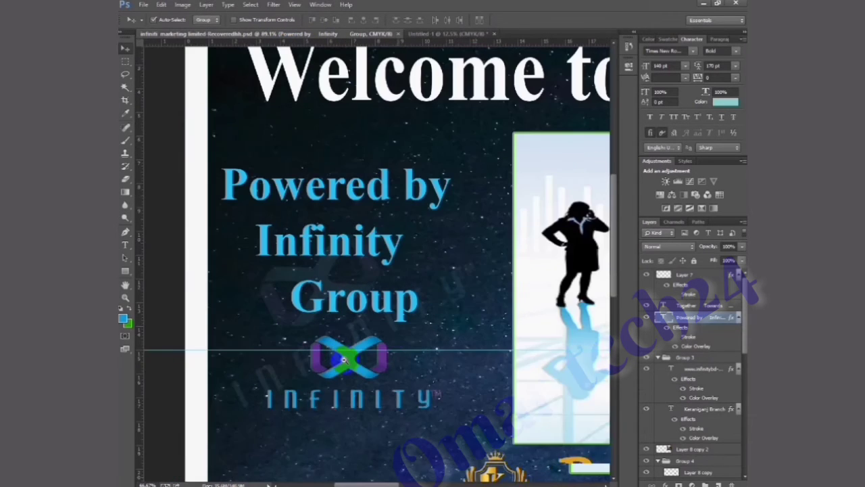
scroll(343, 355, down, 1)
click(376, 383)
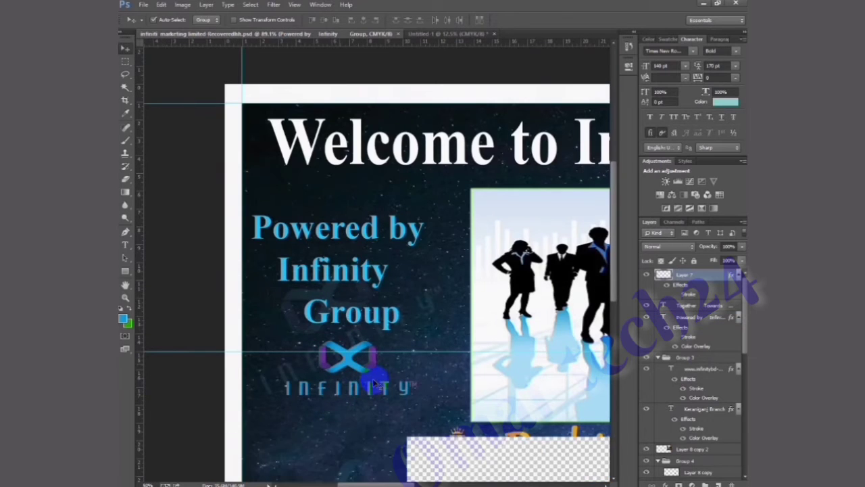
mouse_move(376, 382)
mouse_down()
mouse_move(347, 370)
mouse_move(398, 186)
mouse_move(401, 37)
mouse_up()
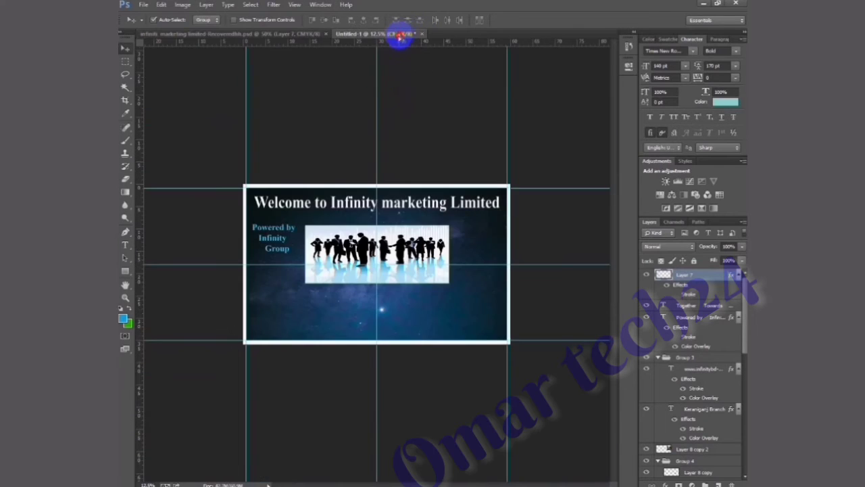
Place the Infinity logo below 'Powered by Infinity Group' in Untitled-1
drag(400, 37, 275, 265)
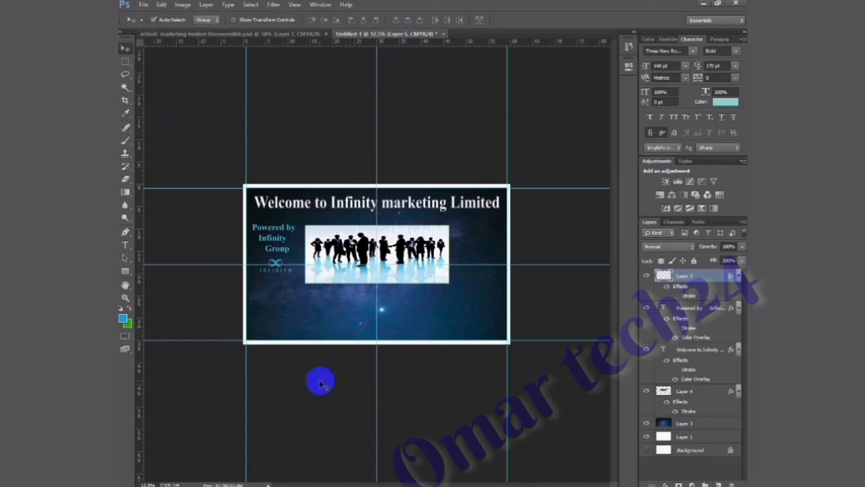
click(348, 107)
drag(347, 255, 419, 257)
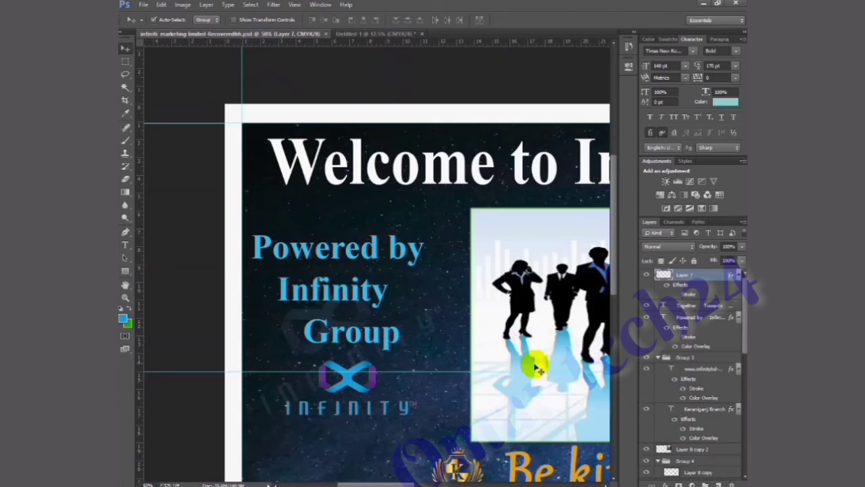
Copy the 'Together Towards Tomorrow' slogan to the right of the people image, nudged up
scroll(154, 188, down, 3)
scroll(154, 188, right, 5)
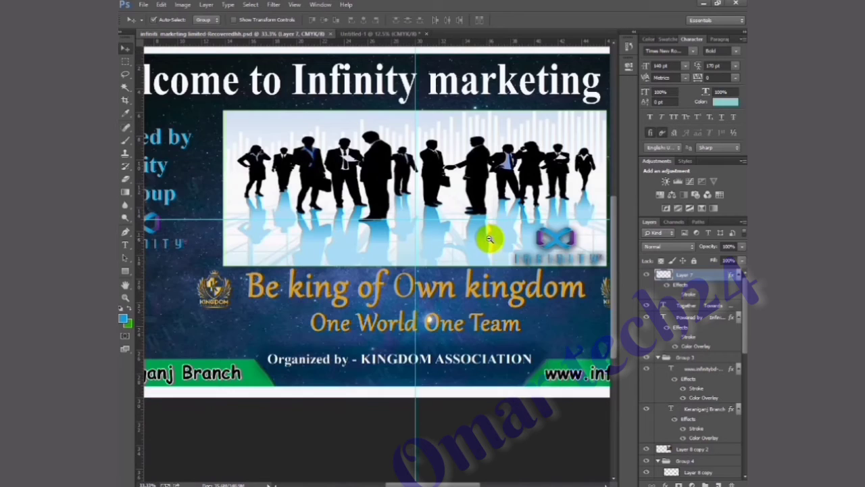
click(371, 251)
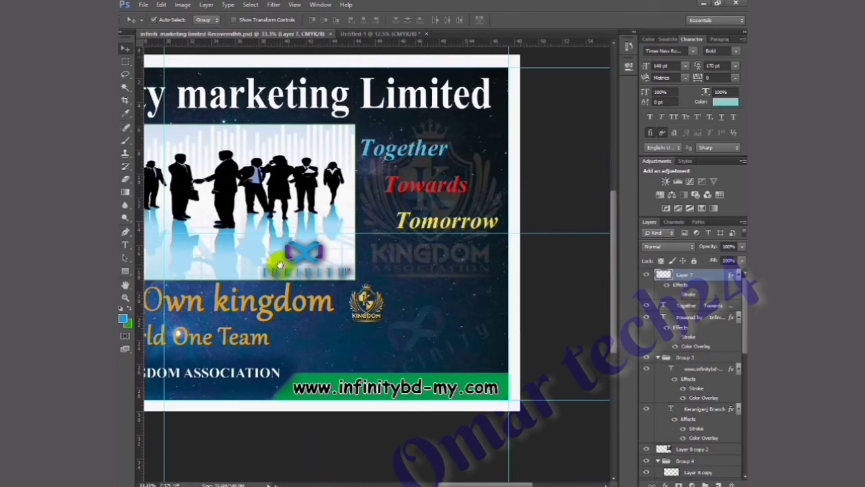
mouse_move(371, 153)
mouse_down()
mouse_move(396, 42)
mouse_move(428, 28)
mouse_move(472, 250)
mouse_up()
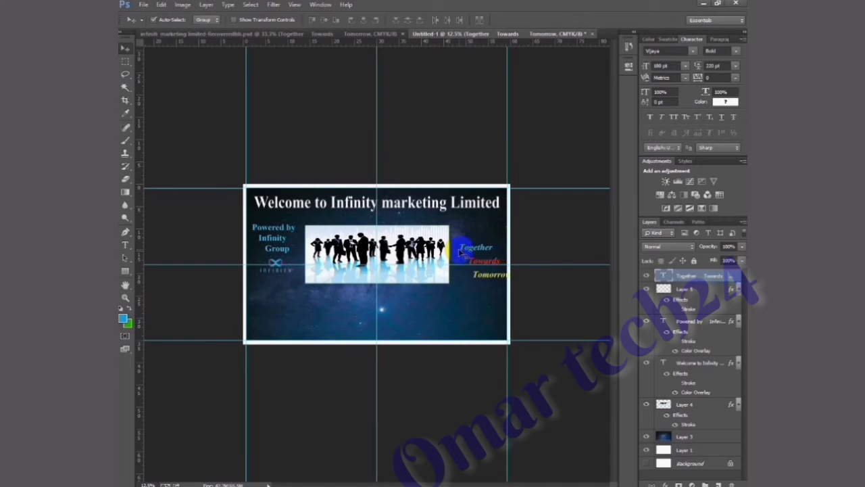
key(shift+Up)
key(shift+Up)
key(shift+Up)
key(shift+Up)
key(shift+Up)
key(shift+Up)
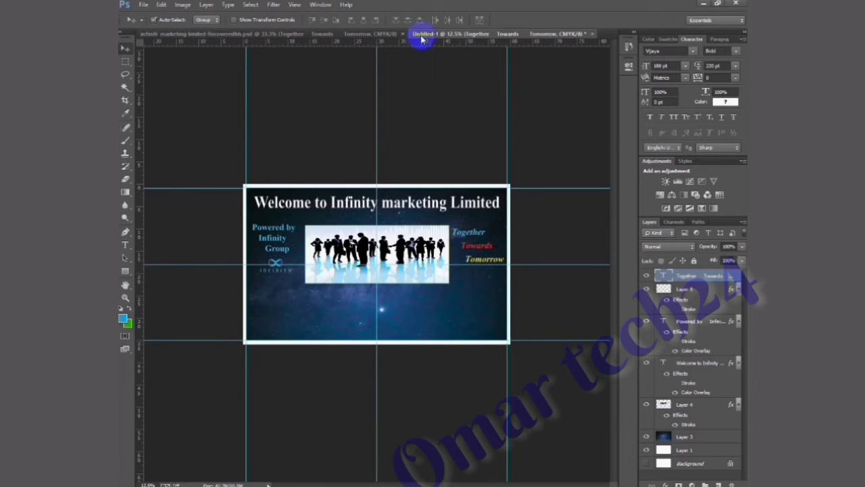
Copy the 'Be king of Own kingdom' text group below the people image, shifted slightly right
click(264, 33)
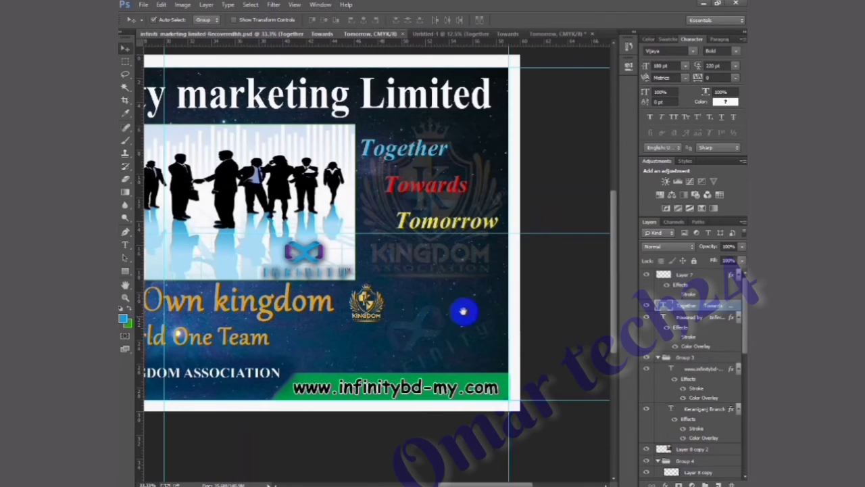
drag(402, 318, 592, 305)
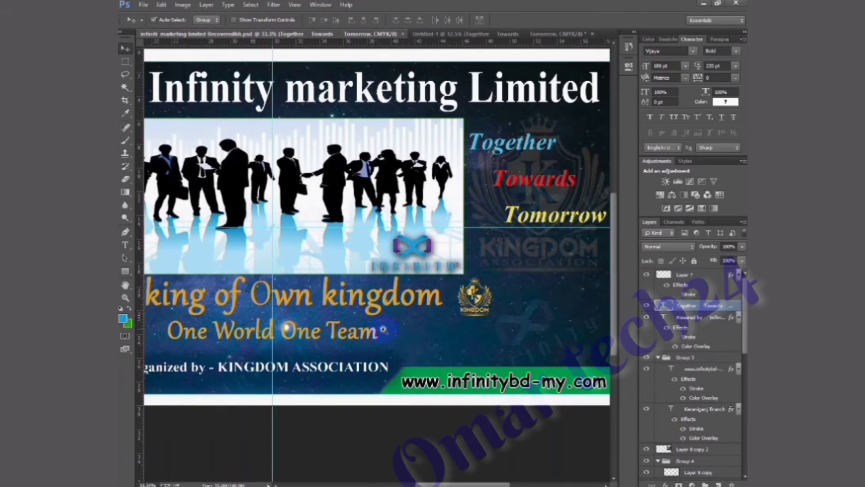
scroll(382, 329, down, 1)
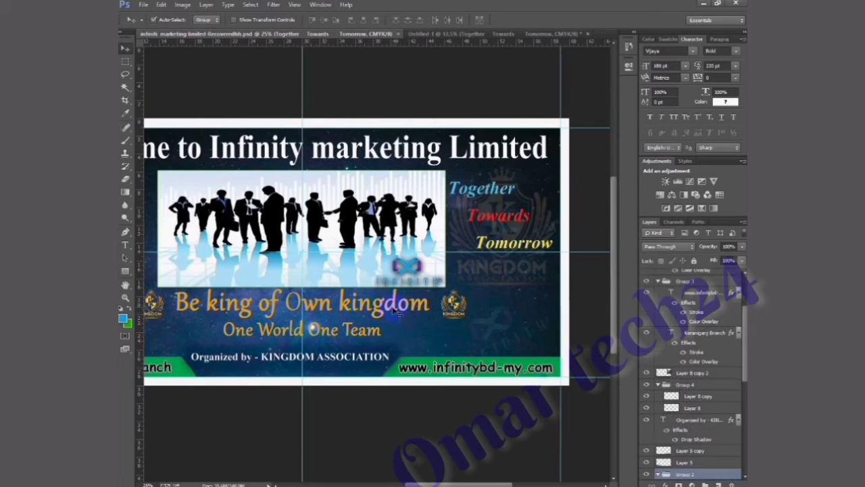
drag(398, 311, 402, 308)
mouse_move(438, 241)
mouse_down()
mouse_move(465, 35)
mouse_move(399, 303)
mouse_up()
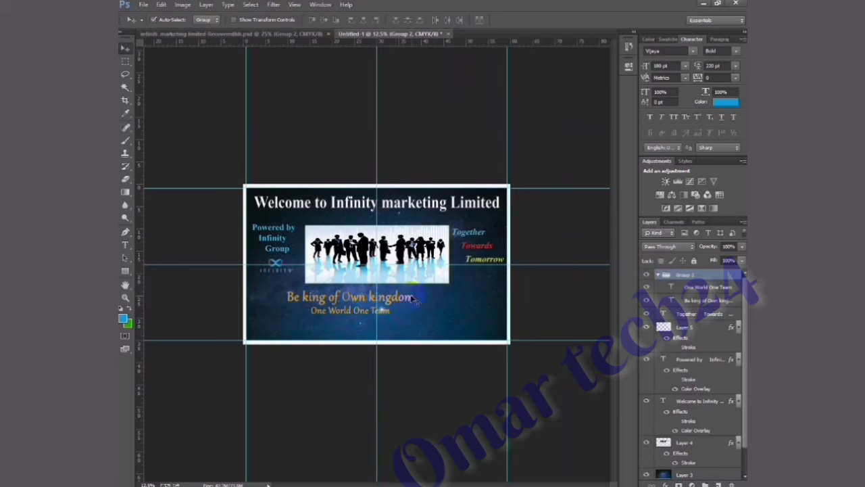
key(ctrl+t)
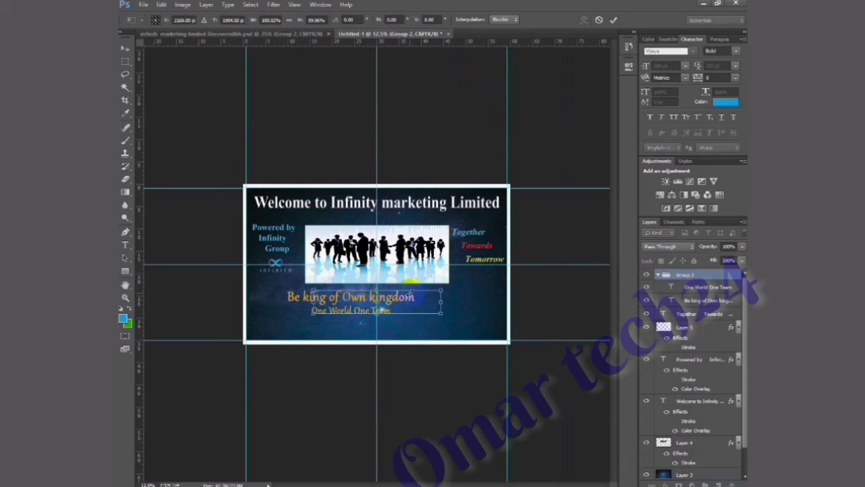
drag(388, 300, 414, 295)
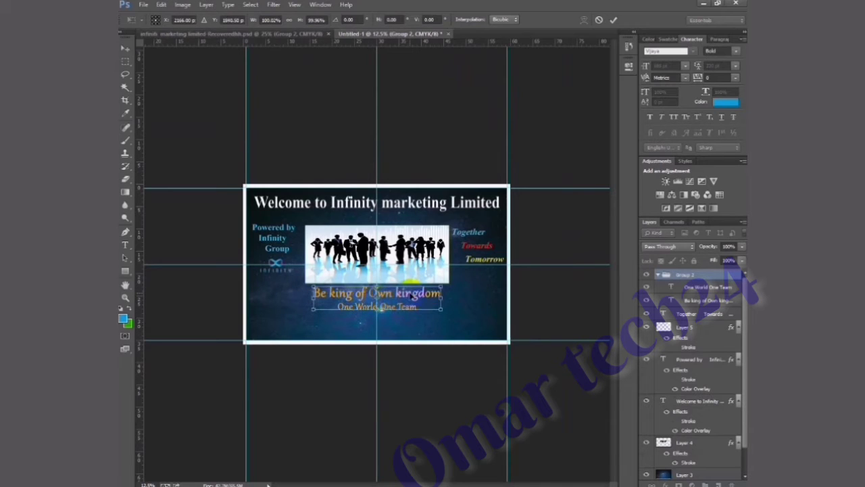
key(Return)
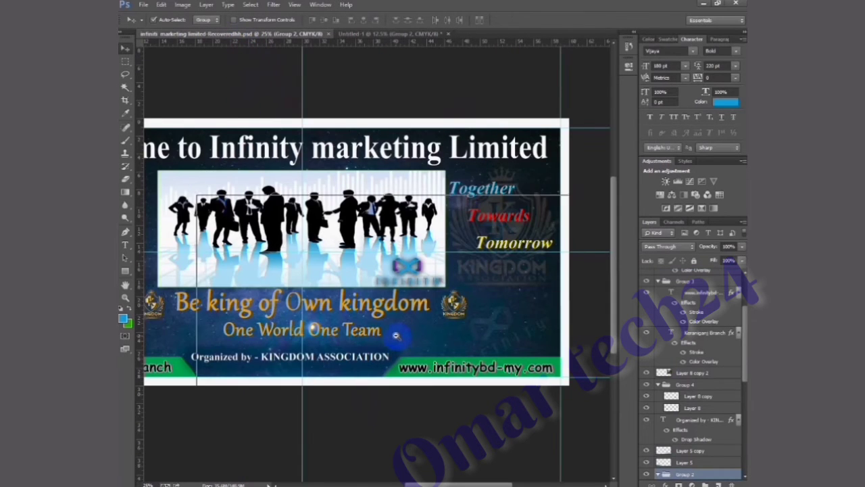
Zoom out on the finished banner, then return to the Untitled-1 banner
key(ctrl+minus)
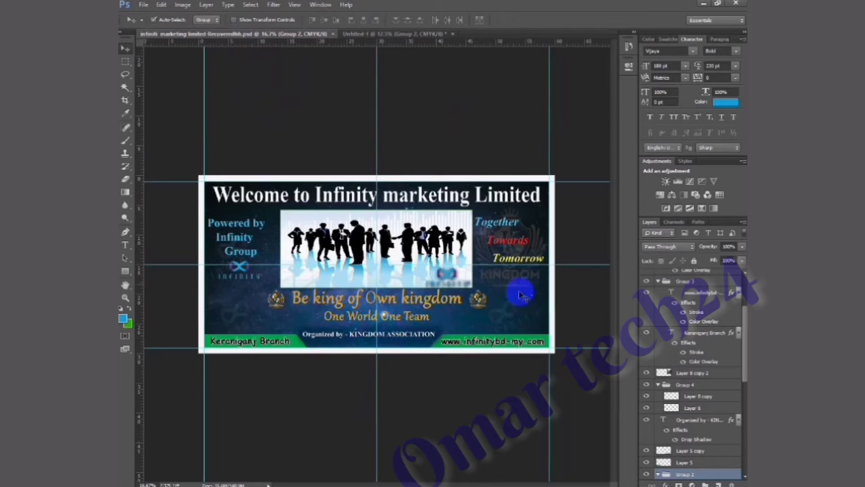
click(380, 34)
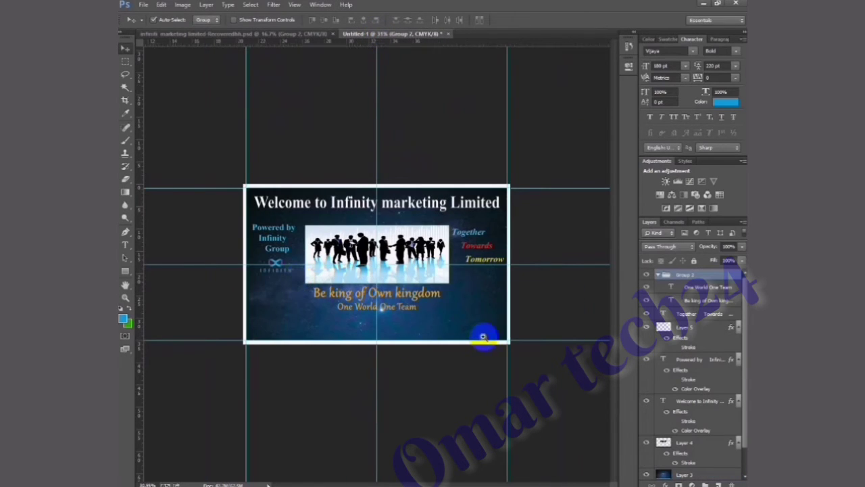
scroll(487, 324, up, 3)
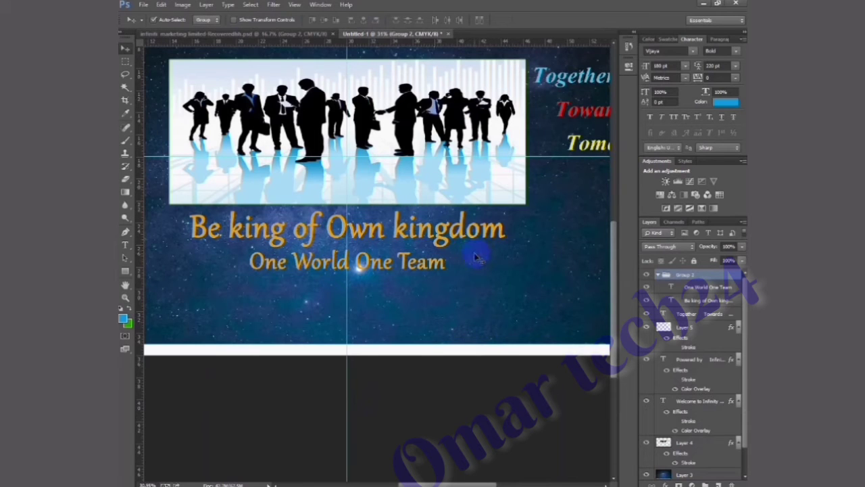
Open the Kingdom Association logo from the Desktop and drag it into Untitled-1
key(ctrl+o)
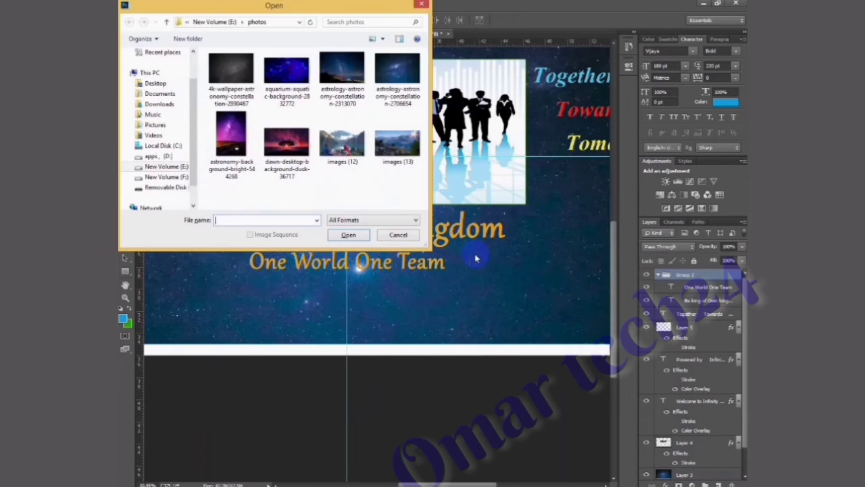
mouse_move(159, 128)
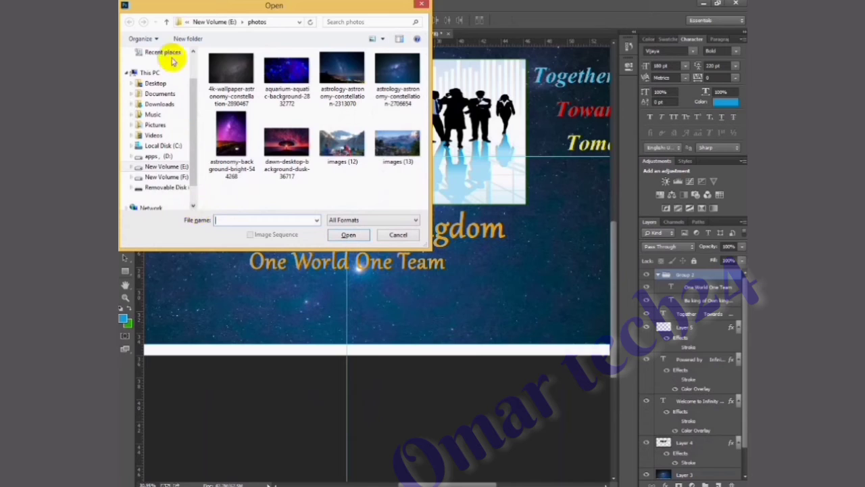
click(165, 84)
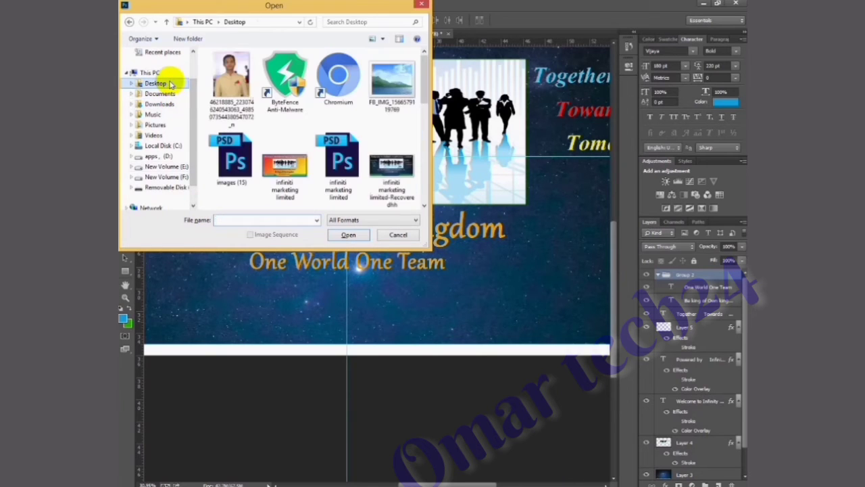
double_click(390, 75)
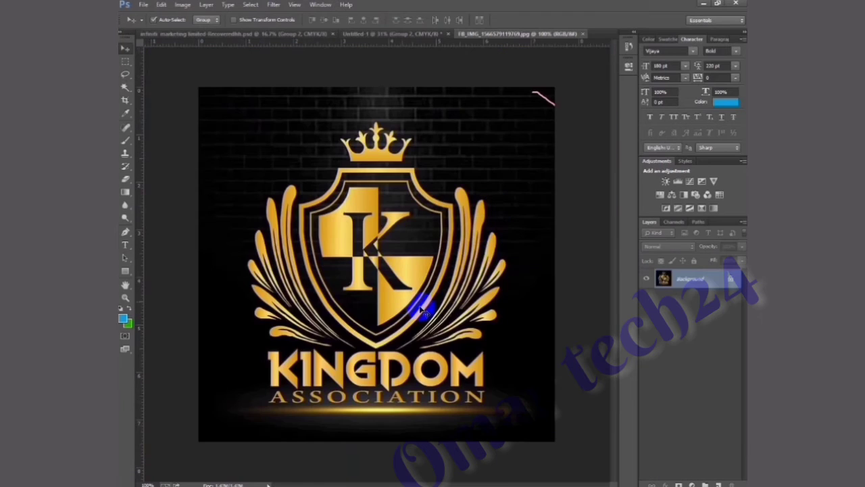
click(365, 35)
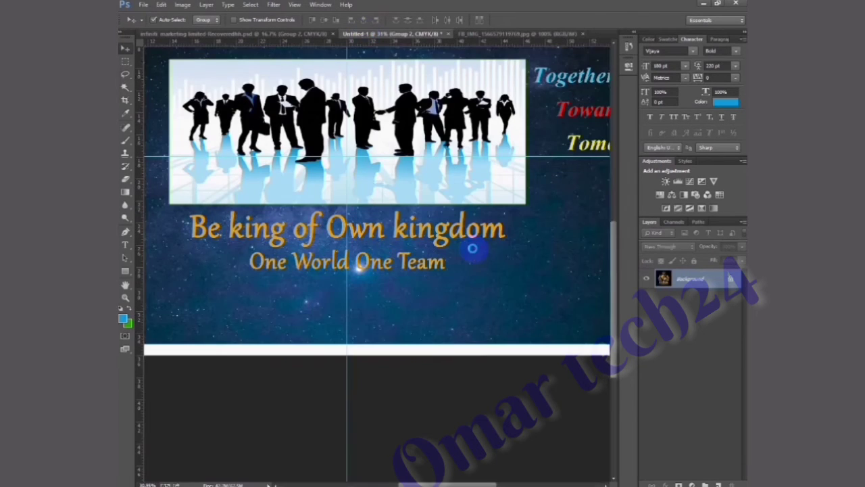
drag(476, 252, 498, 257)
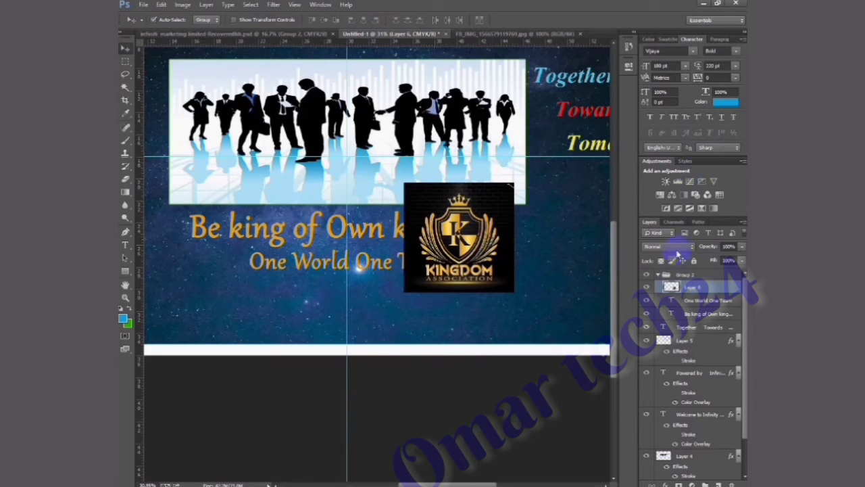
Set the logo layer's blend mode to Lighter Color so its black background disappears
click(683, 248)
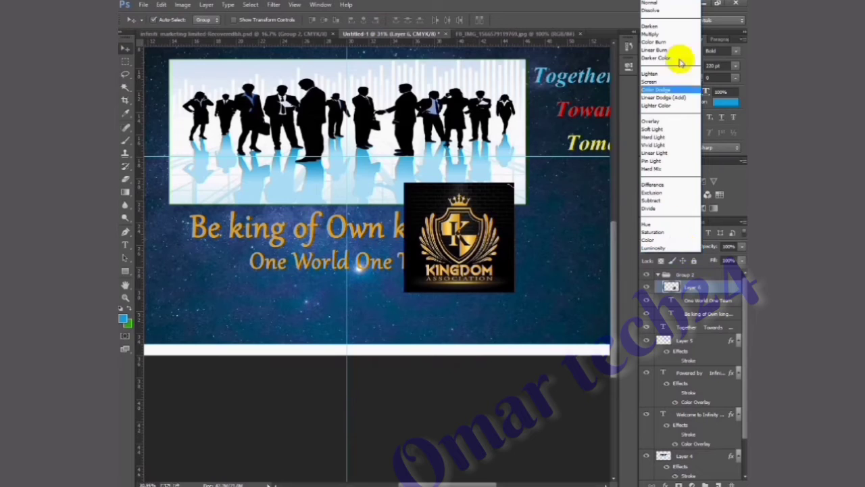
click(675, 106)
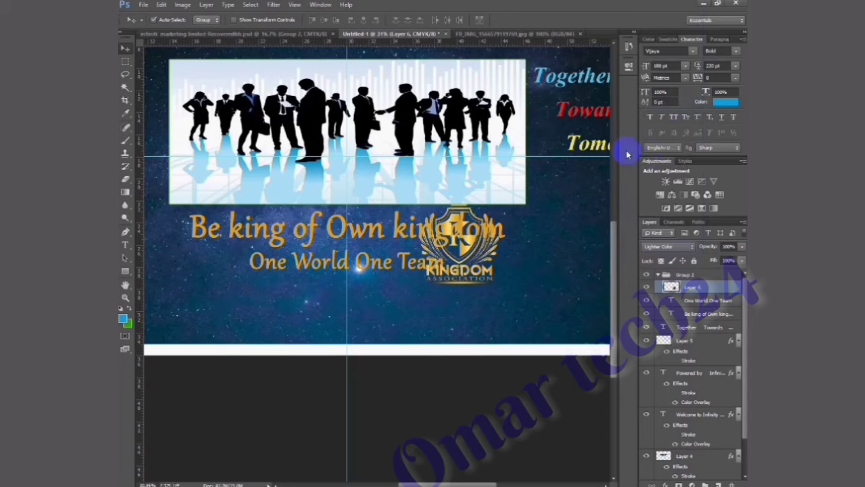
key(shift+plus)
key(shift+plus)
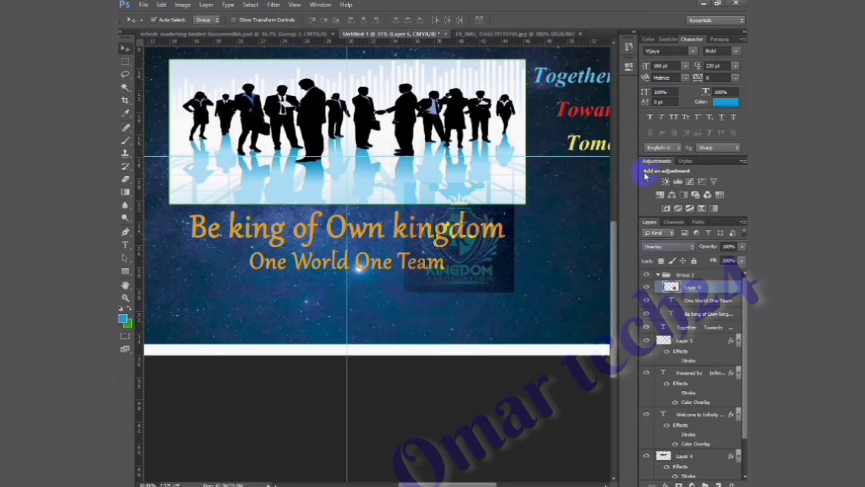
click(690, 247)
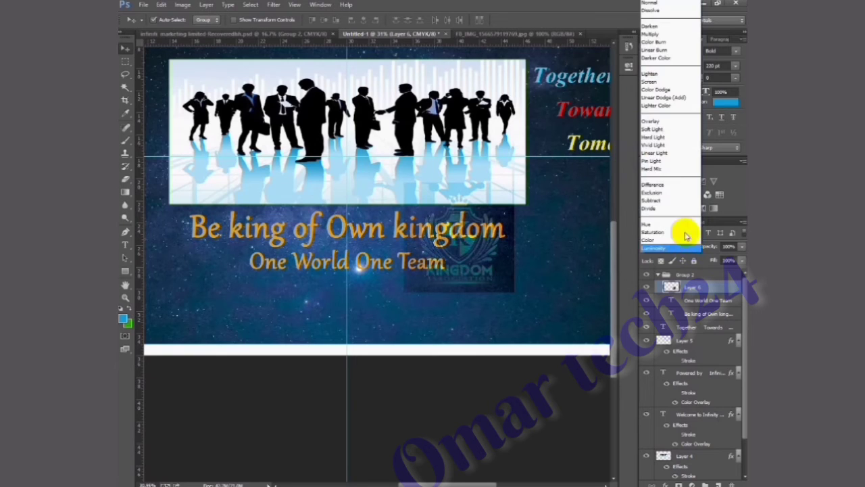
click(659, 119)
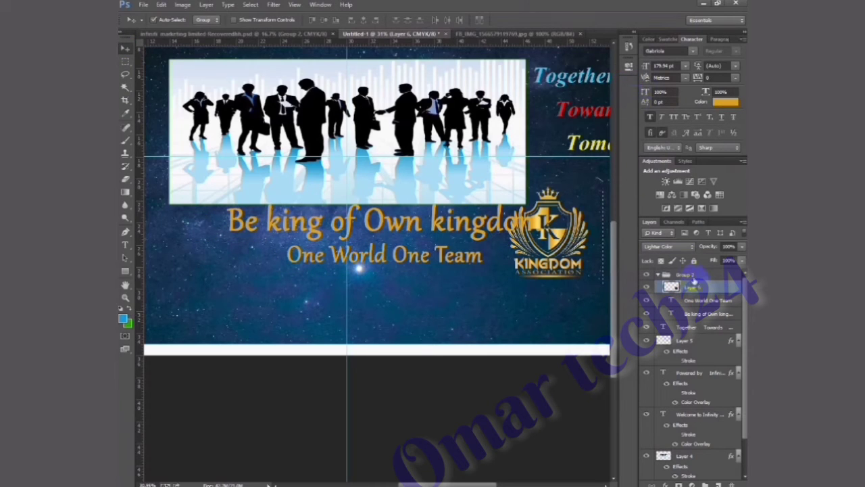
Move the logo layer out of Group 2 and shift the slogan text group left
drag(690, 276, 691, 276)
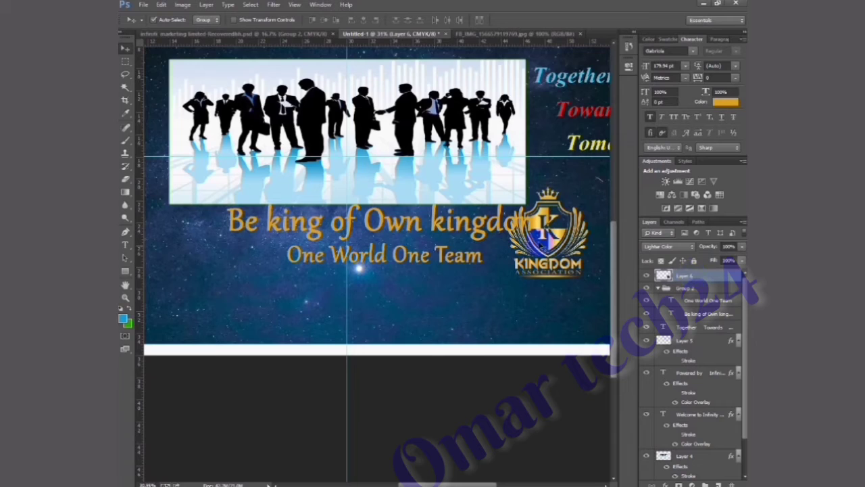
drag(466, 294, 483, 294)
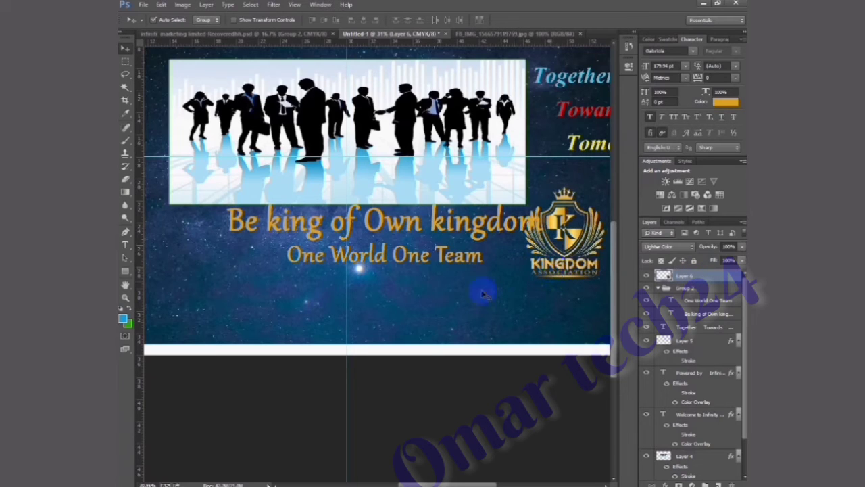
click(684, 302)
key(ctrl+t)
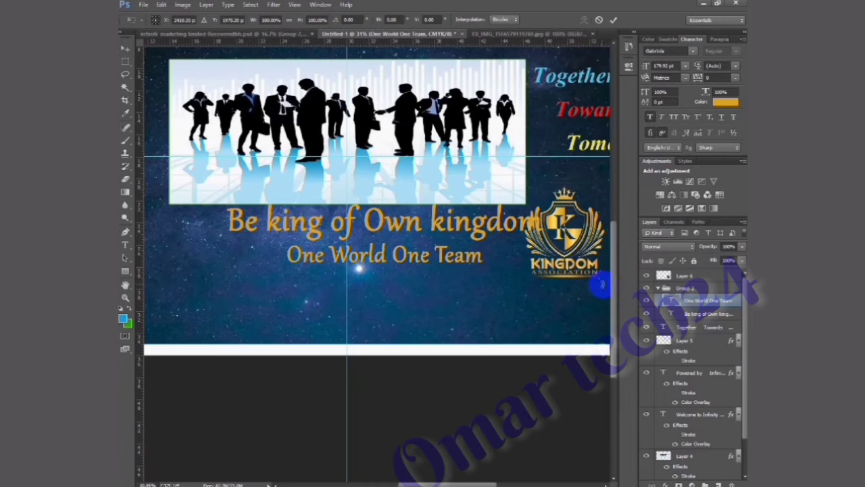
key(Return)
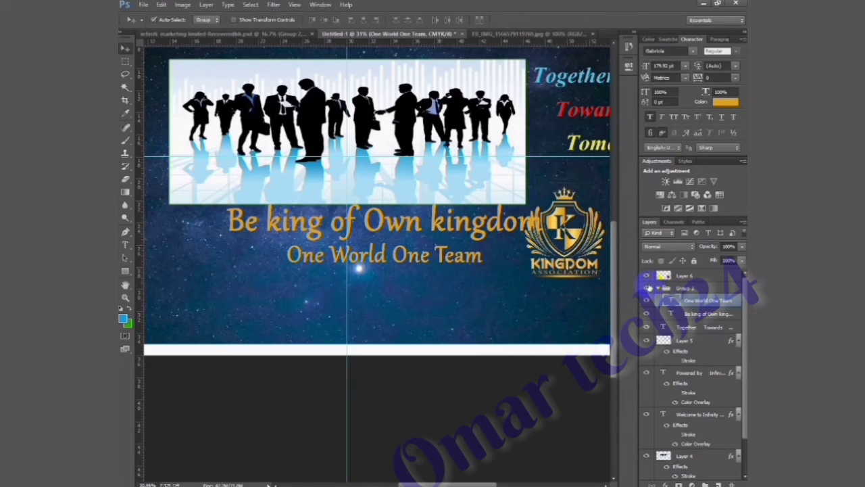
click(659, 289)
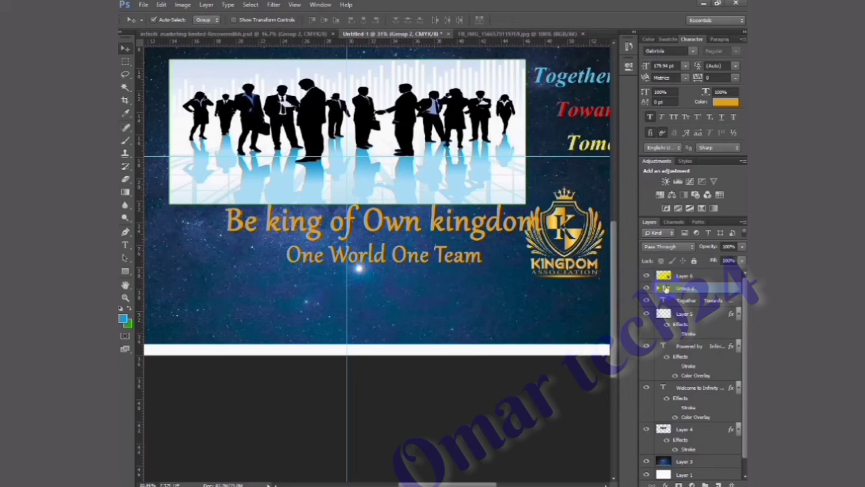
key(ctrl+t)
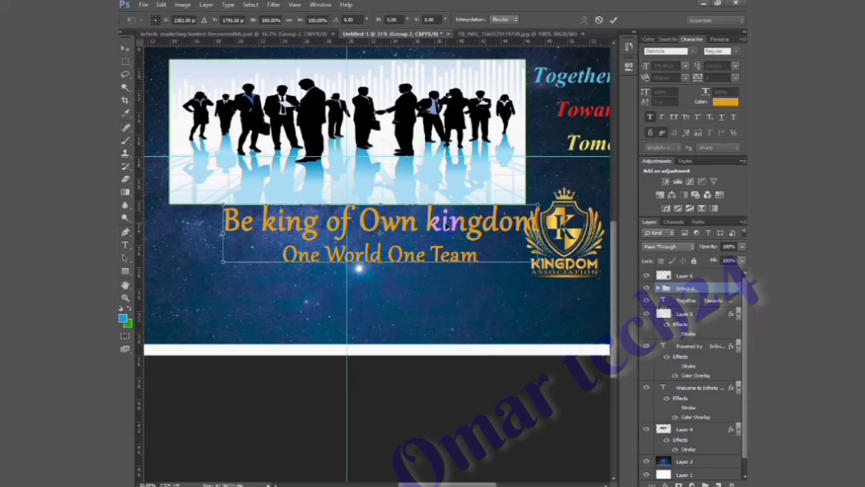
drag(446, 224, 419, 229)
key(Return)
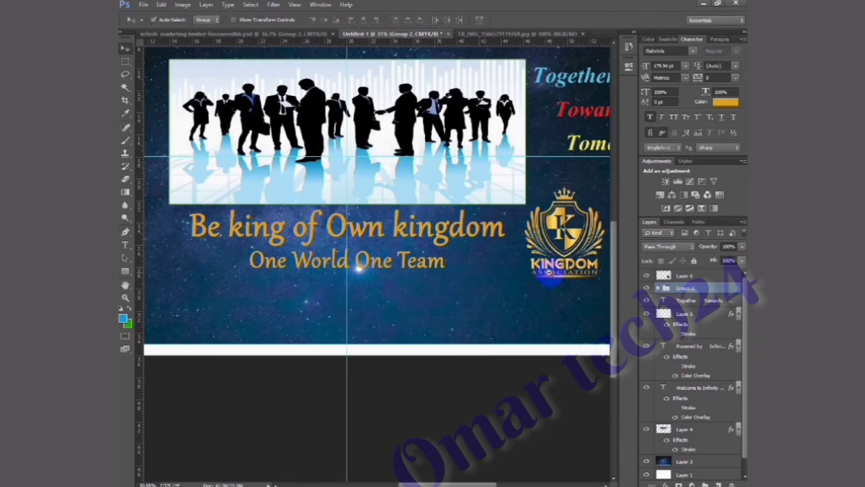
Scale the Kingdom logo down to a small emblem right of the slogan
click(684, 275)
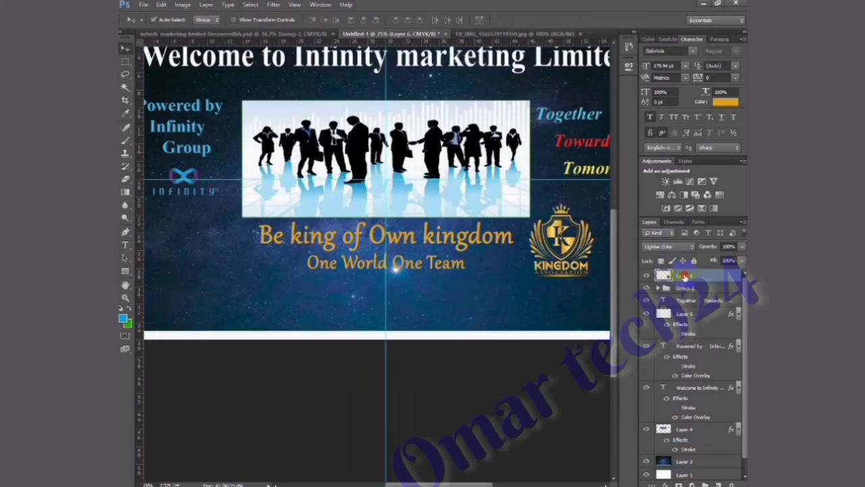
key(ctrl+t)
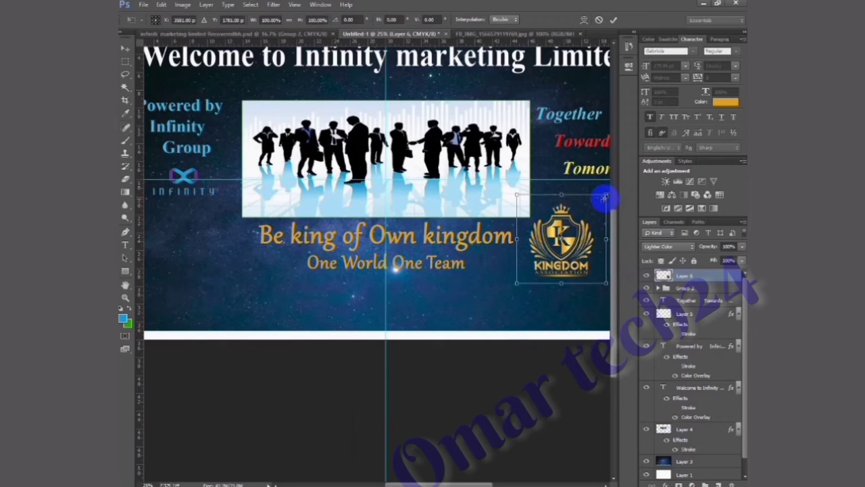
drag(604, 197, 590, 216)
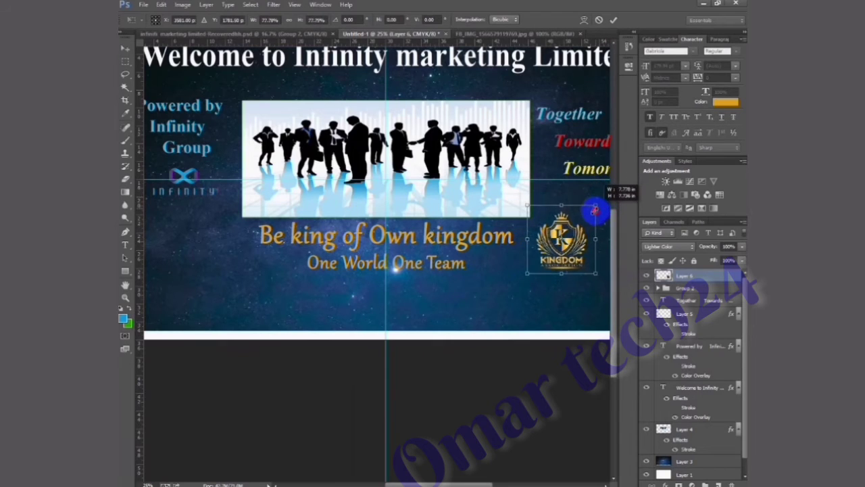
key(Return)
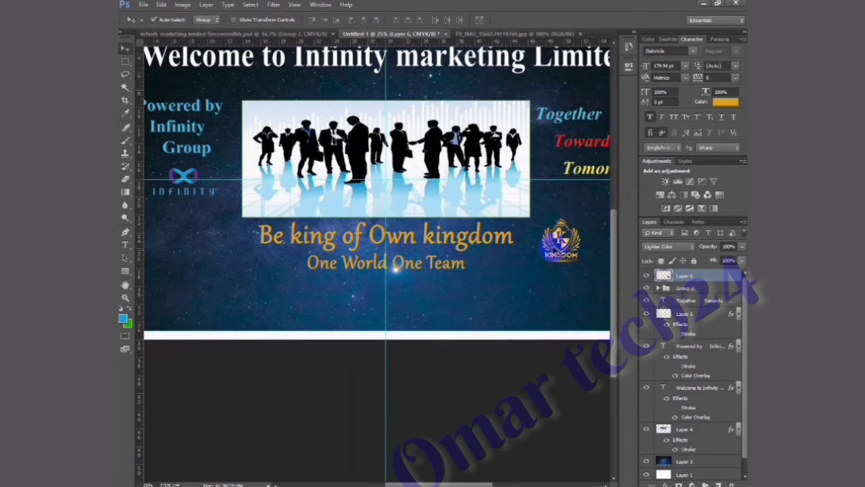
Duplicate the Kingdom crest to the left of 'Be king of Own kingdom' and view the whole banner
drag(561, 235, 544, 233)
click(576, 284)
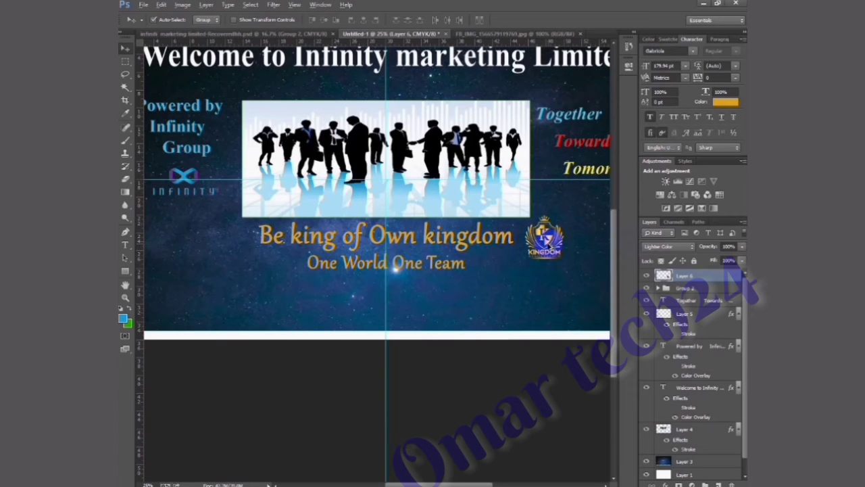
mouse_move(545, 238)
mouse_down()
mouse_move(261, 233)
mouse_move(233, 149)
mouse_up()
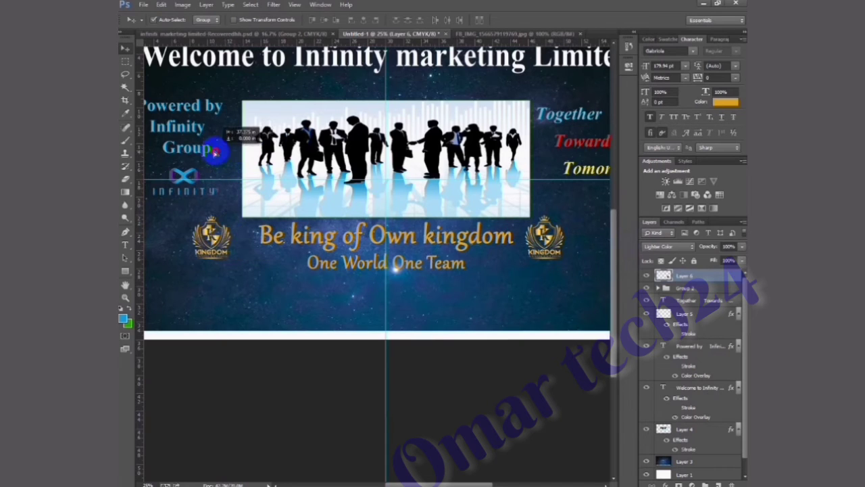
mouse_move(233, 149)
mouse_down()
mouse_move(221, 154)
mouse_move(235, 158)
mouse_up()
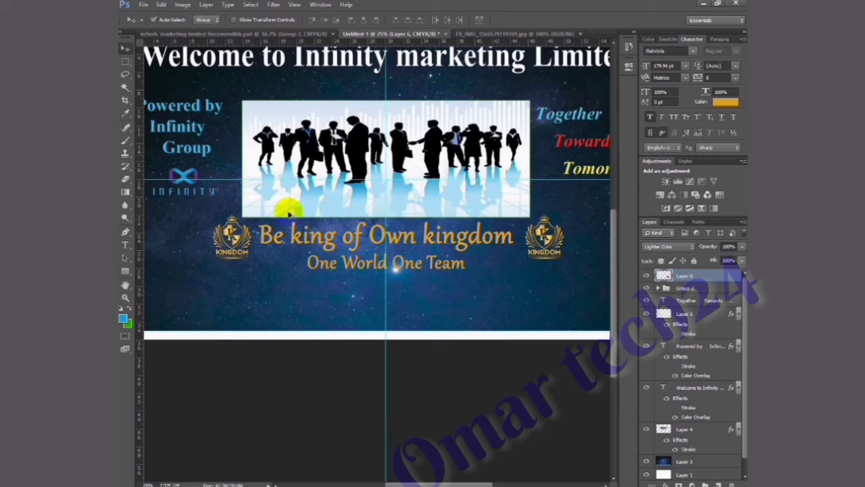
key(ctrl+j)
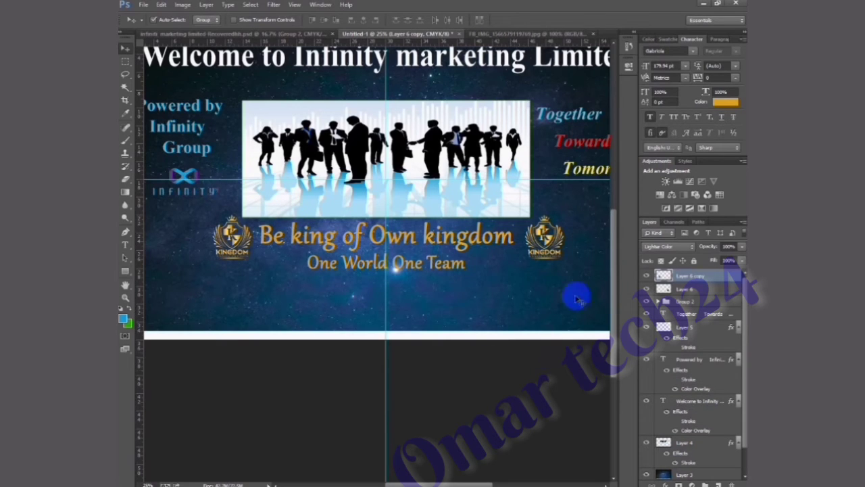
alt+click(476, 291)
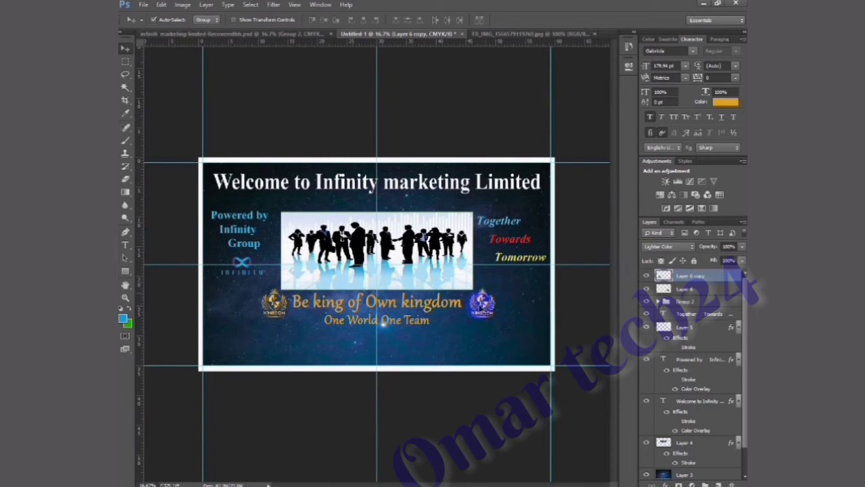
Add an enlarged Kingdom logo copy at 20% opacity behind 'Together Towards Tomorrow'
click(192, 34)
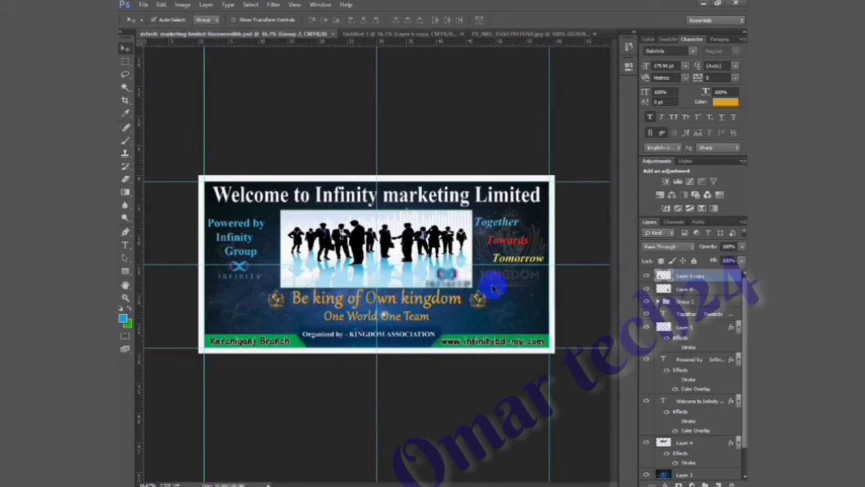
scroll(533, 297, up, 5)
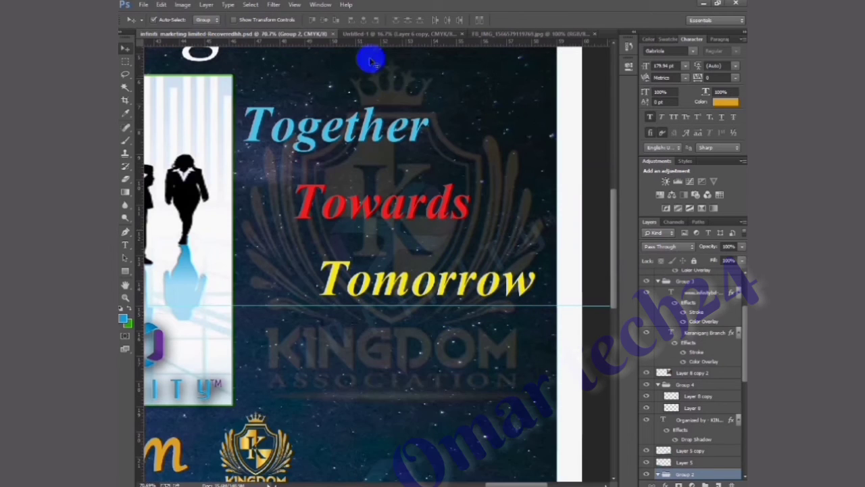
click(387, 34)
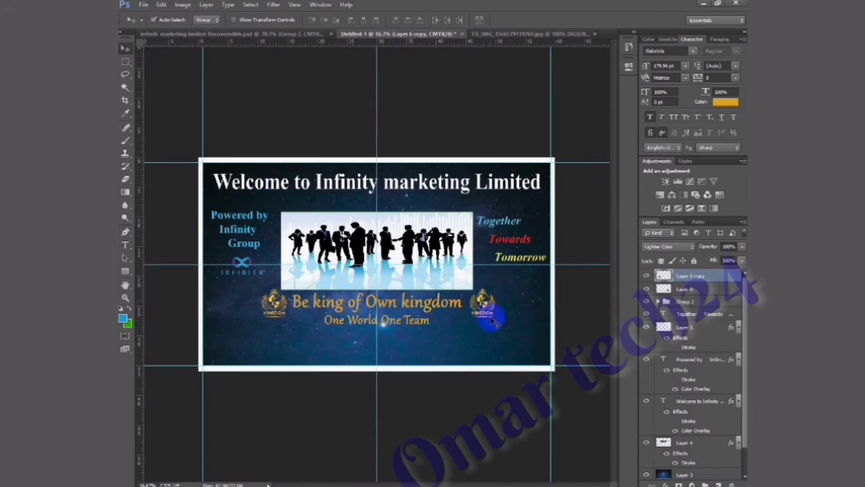
mouse_move(496, 322)
mouse_down()
mouse_move(479, 306)
mouse_move(524, 265)
mouse_move(525, 281)
mouse_move(548, 298)
mouse_up()
key(ctrl+t)
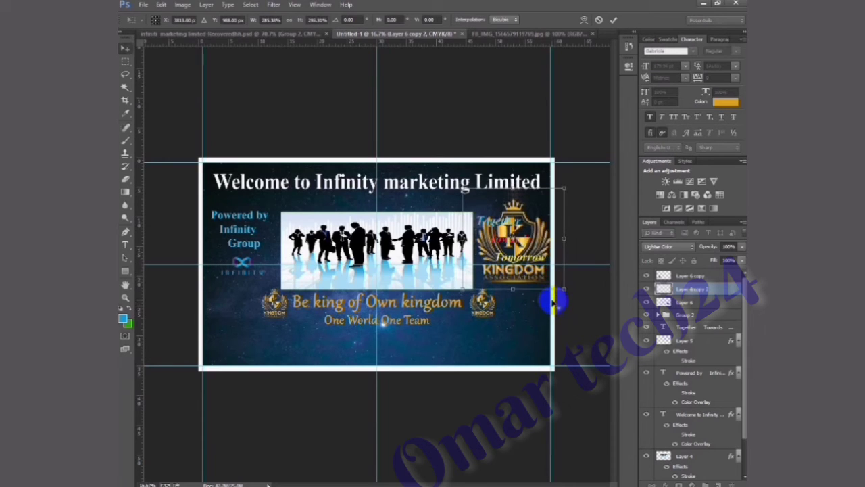
key(Return)
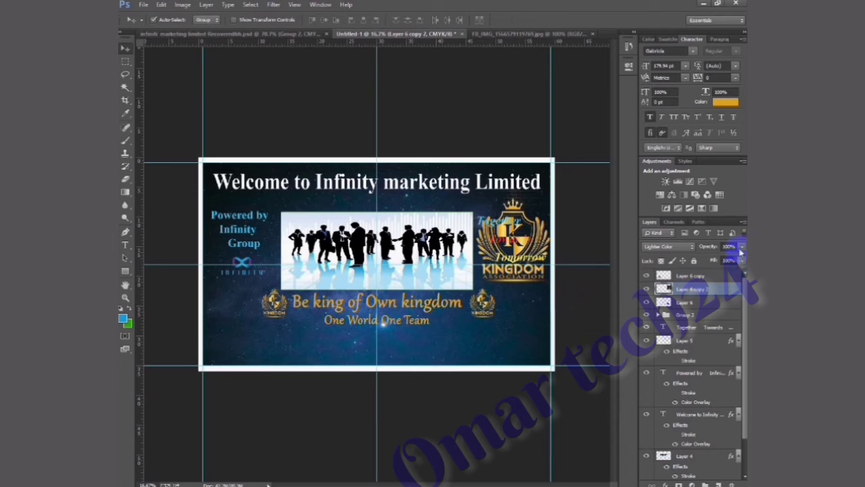
click(735, 247)
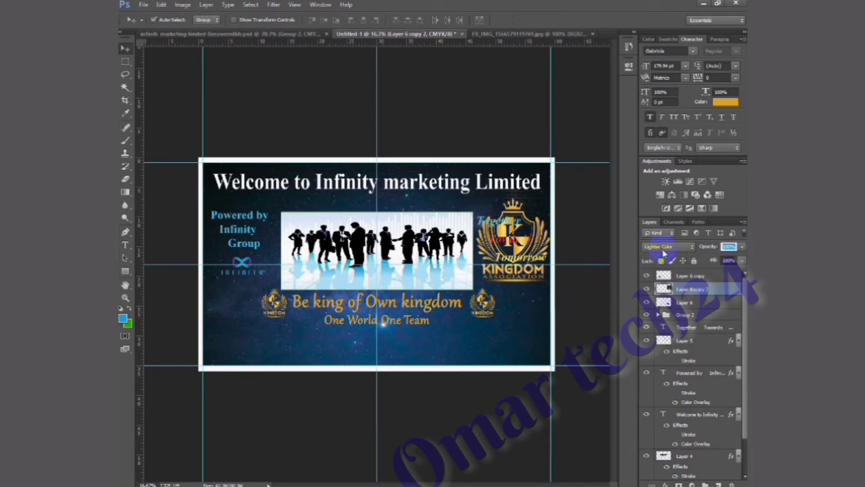
text(20)
key(Return)
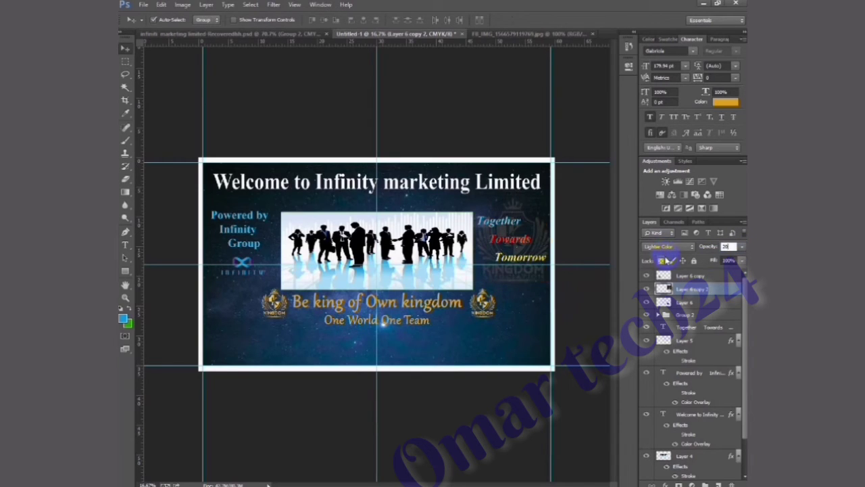
click(666, 260)
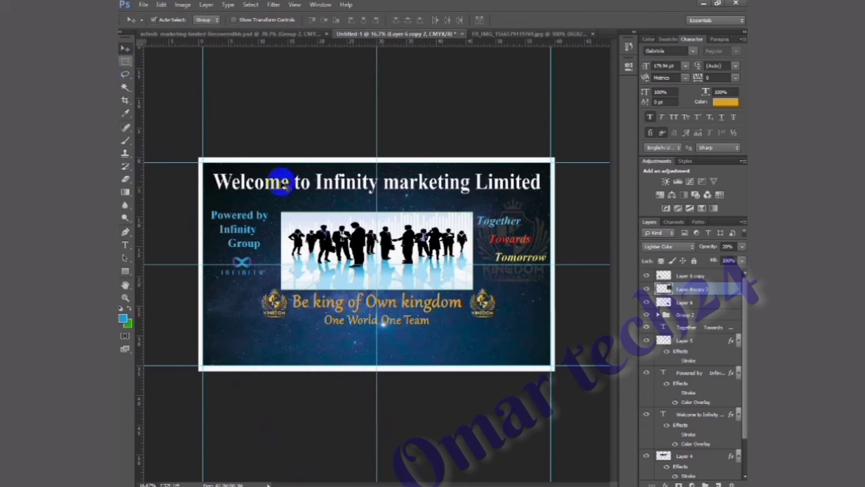
Add a new empty layer at the top of the layer stack
click(689, 276)
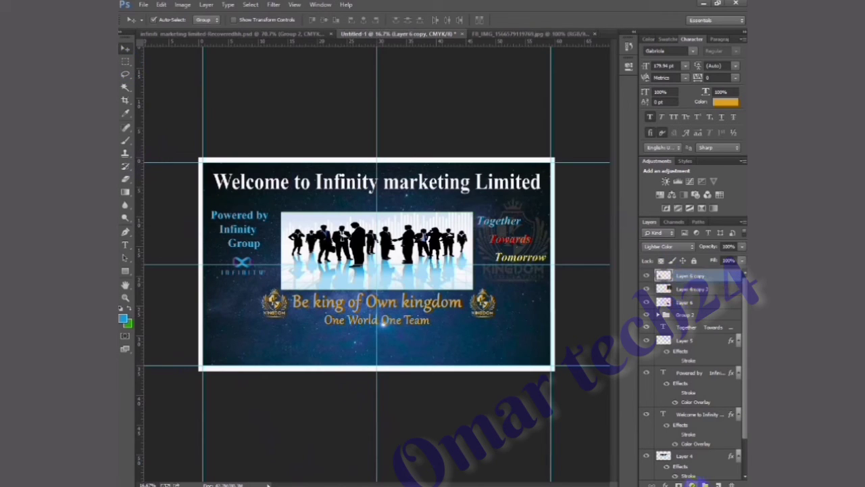
click(718, 484)
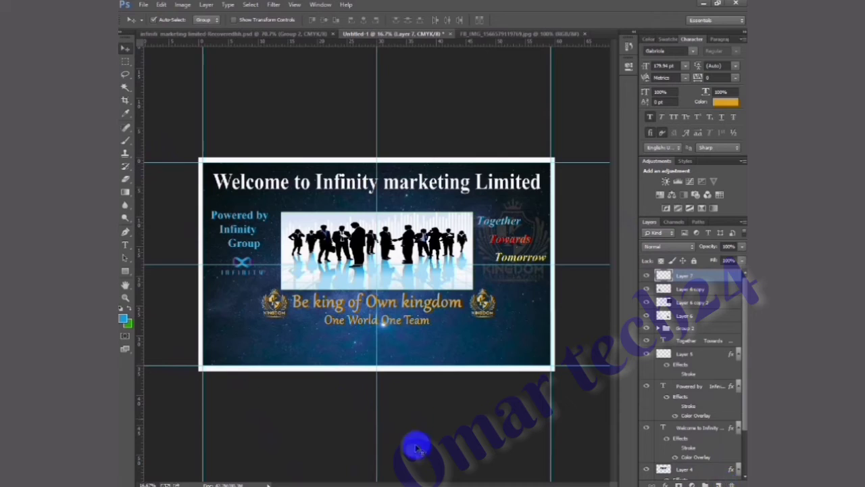
click(129, 62)
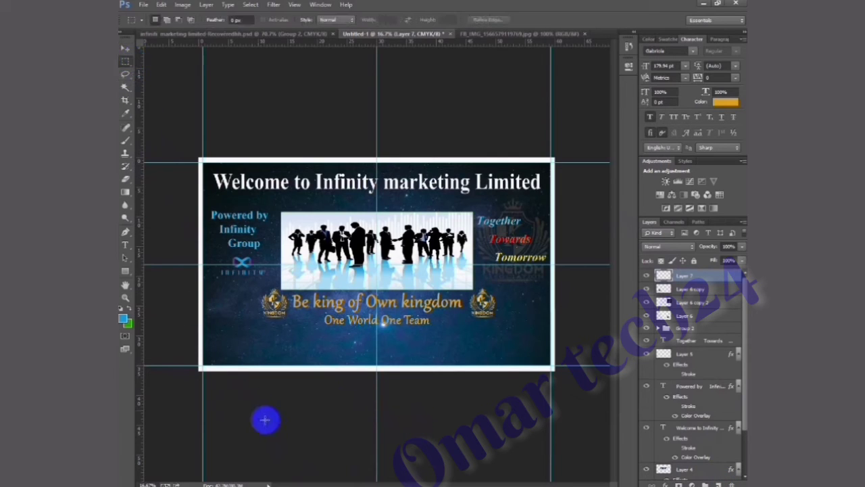
Fill a bottom-left strip with green and duplicate it to the bottom-right edge
drag(204, 346, 315, 366)
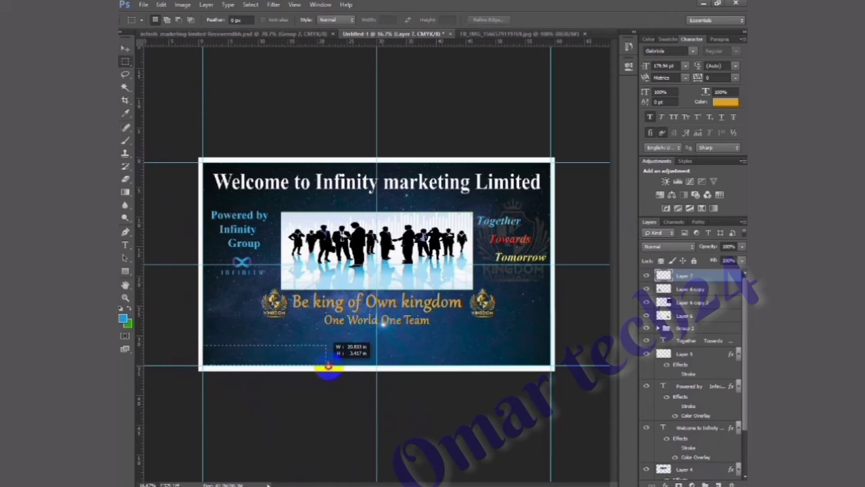
drag(316, 366, 352, 368)
click(425, 426)
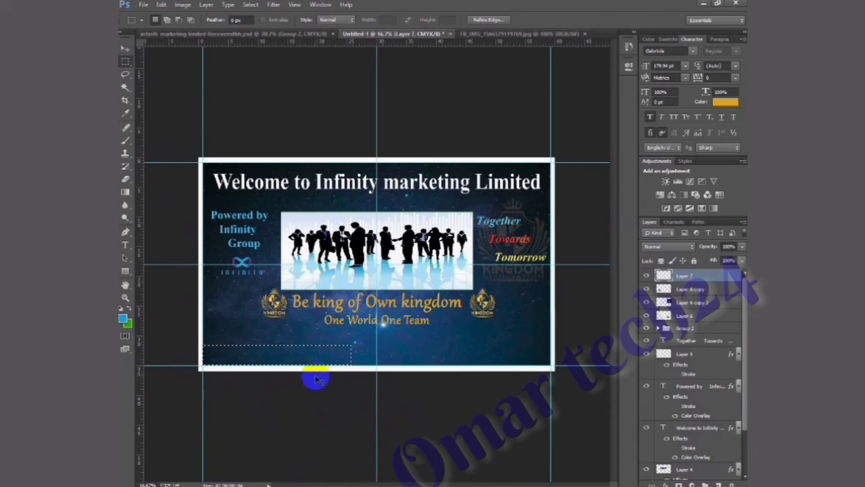
key(ctrl+BackSpace)
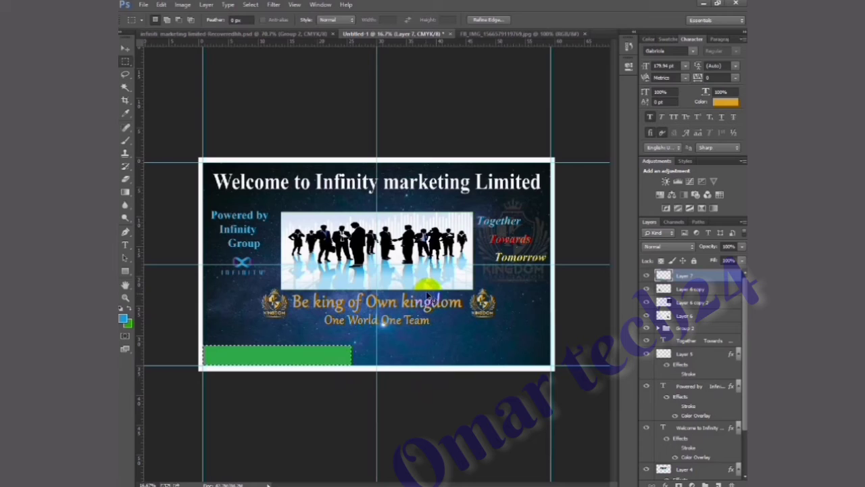
key(ctrl+d)
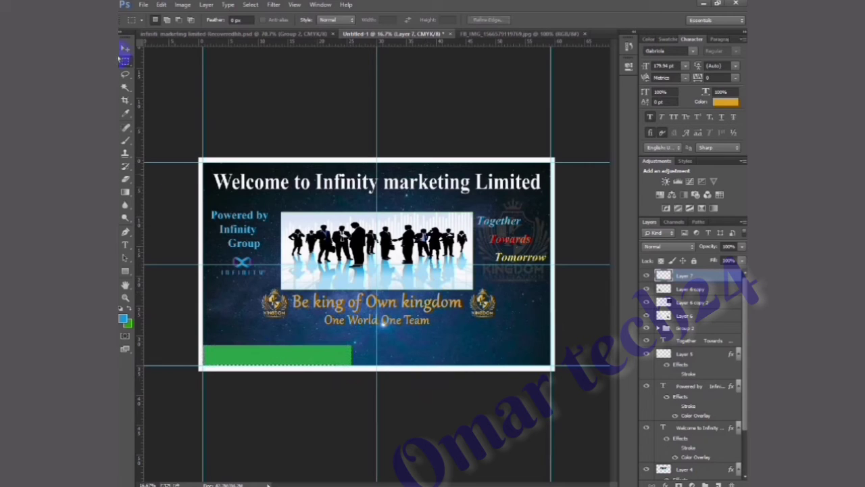
click(124, 48)
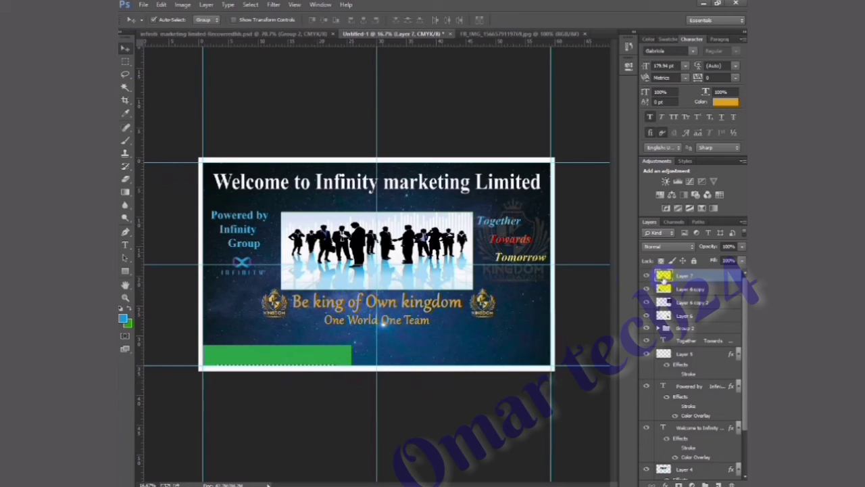
drag(345, 355, 539, 356)
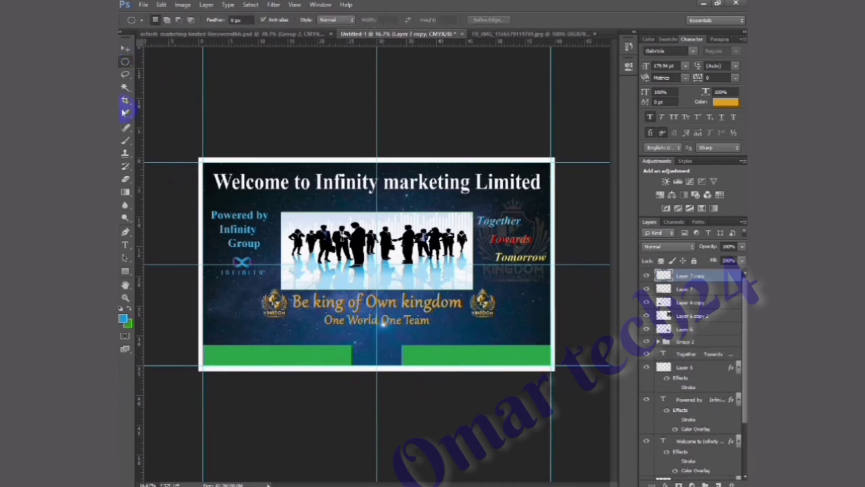
Erase the inner ends of both green footer bars with a large eraser into soft curves
key(shift+m)
right_click(125, 181)
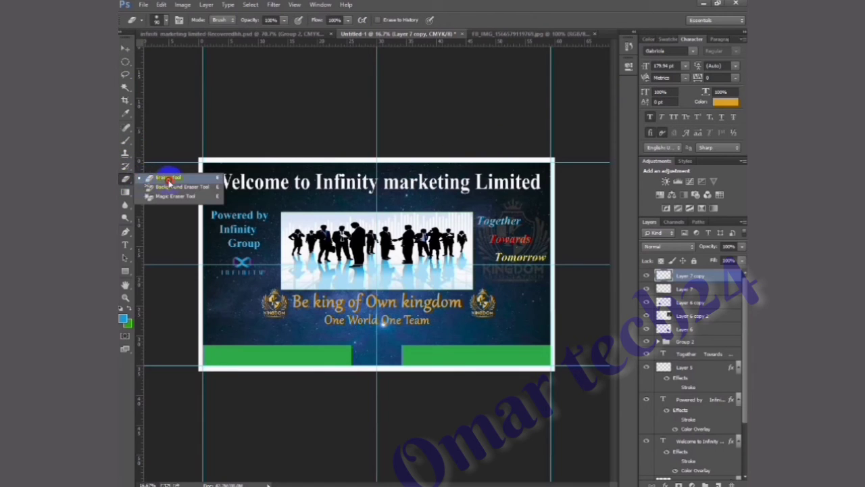
click(168, 178)
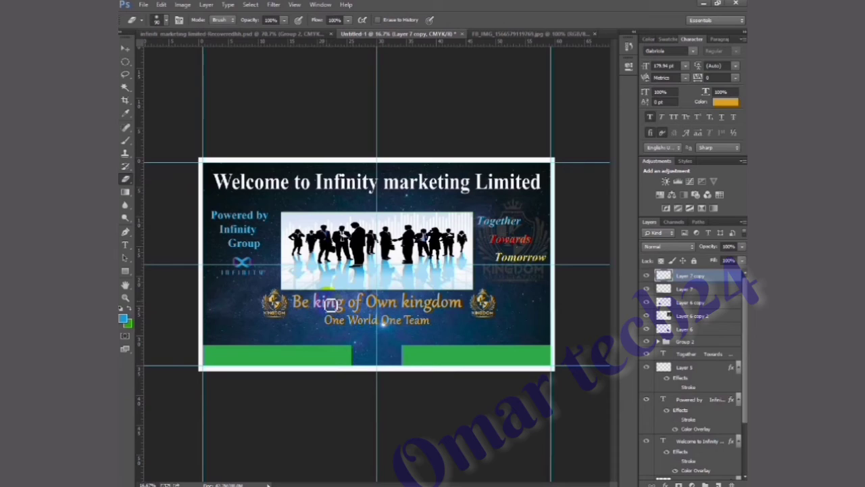
key(bracketright)
key(bracketright)
key(bracketright)
mouse_move(388, 338)
mouse_down()
mouse_move(377, 349)
mouse_move(375, 341)
mouse_up()
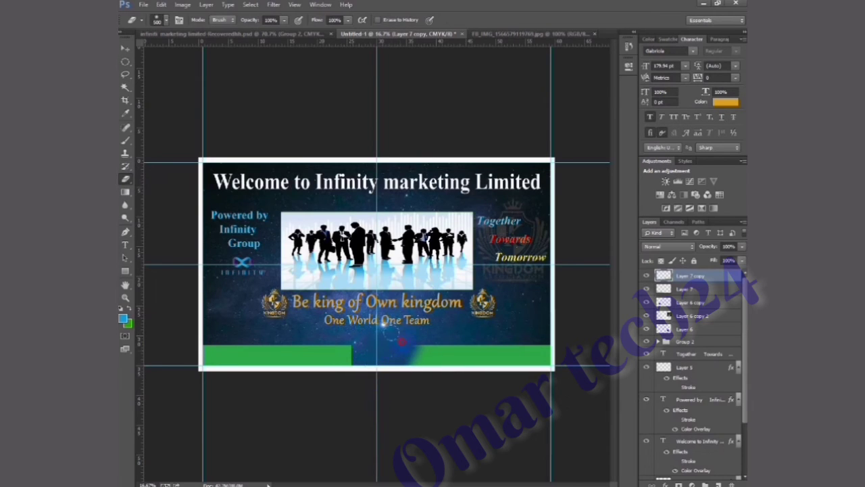
mouse_move(392, 333)
mouse_down()
mouse_move(405, 330)
mouse_move(382, 375)
mouse_up()
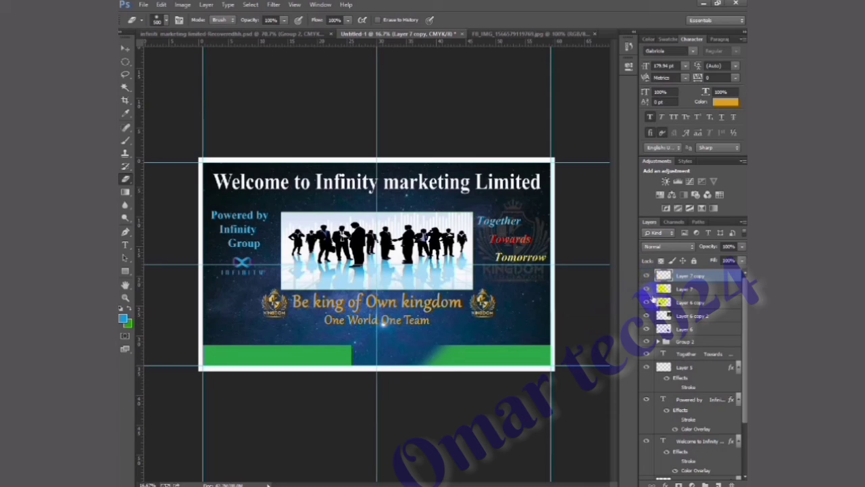
click(666, 289)
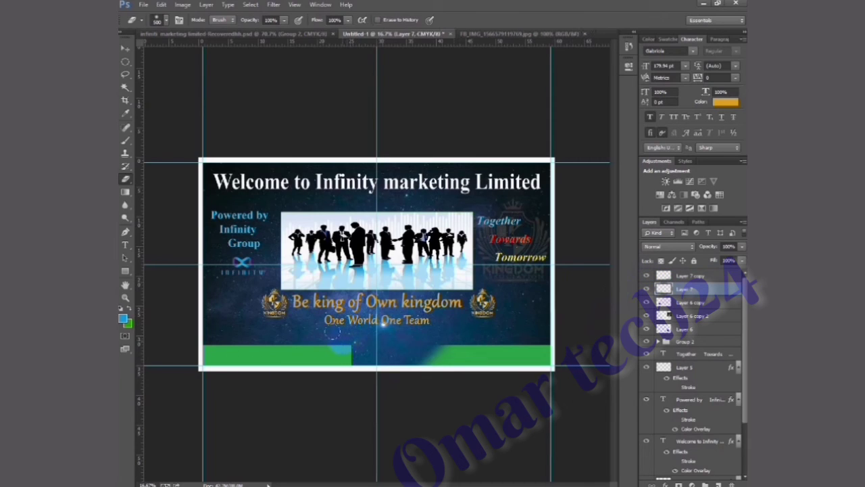
drag(335, 336, 318, 323)
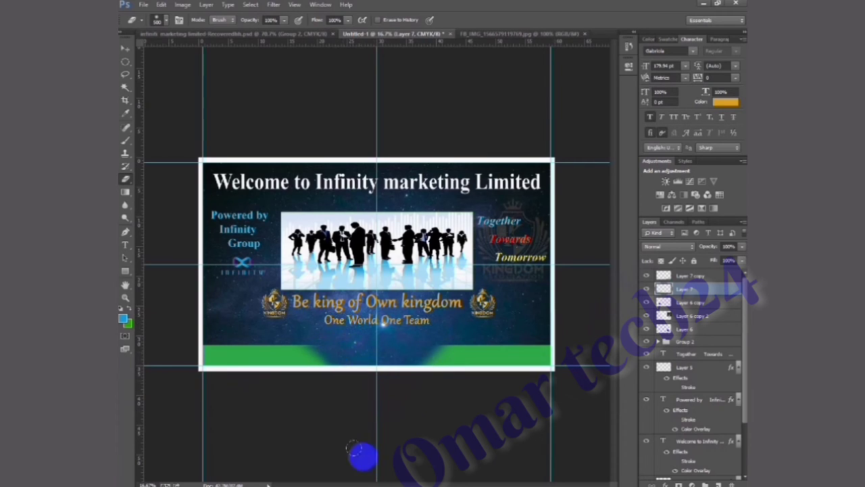
click(126, 49)
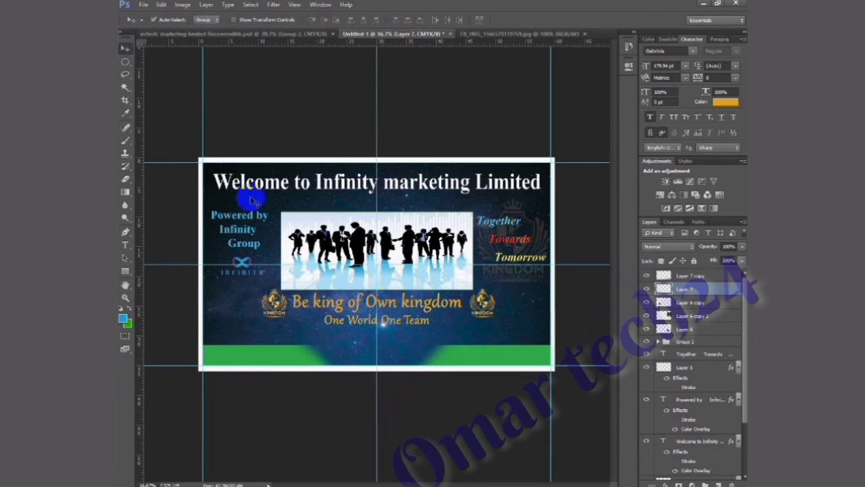
Drag the branch name and website texts from the reference banner onto Untitled-1's green footer
click(223, 35)
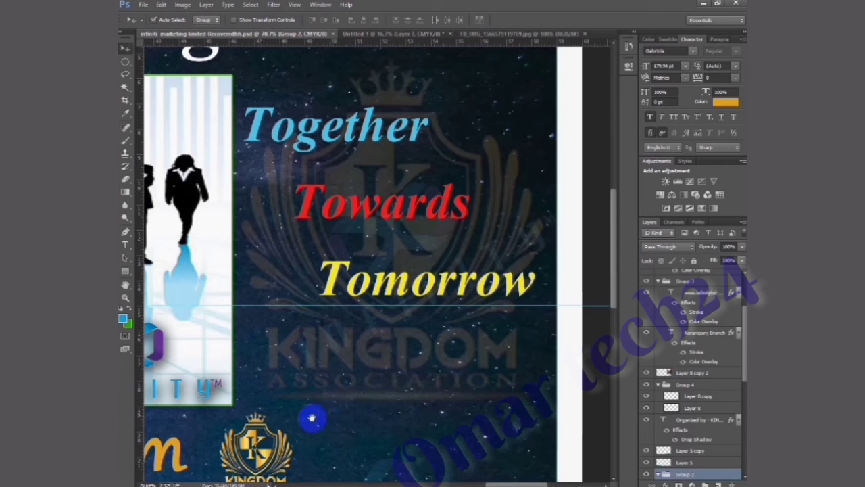
drag(267, 353, 380, 245)
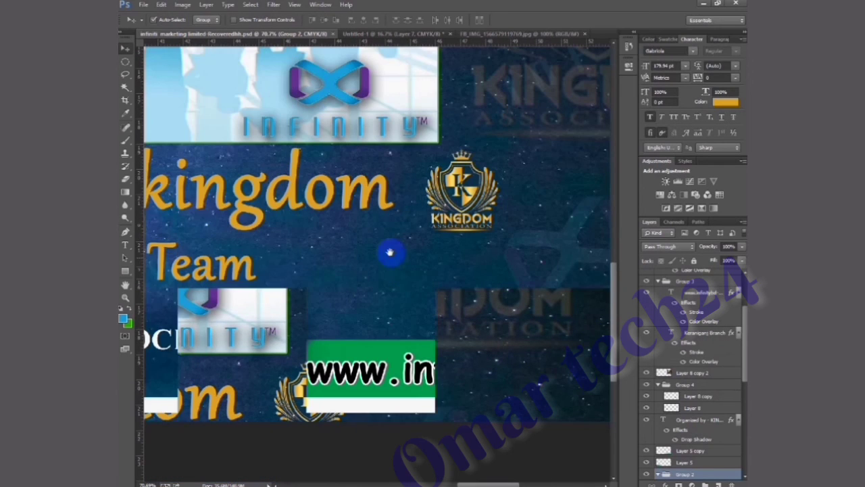
click(292, 333)
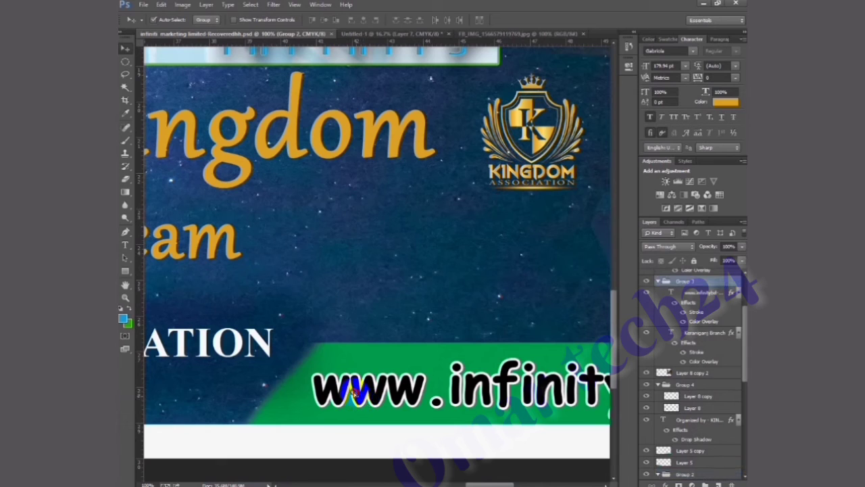
drag(360, 399, 357, 394)
mouse_move(338, 338)
mouse_down()
mouse_move(393, 38)
mouse_move(482, 355)
mouse_up()
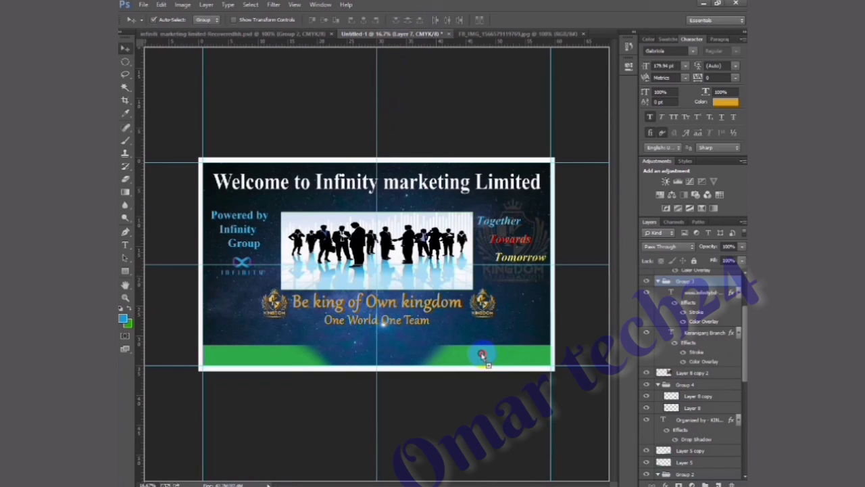
drag(480, 353, 483, 355)
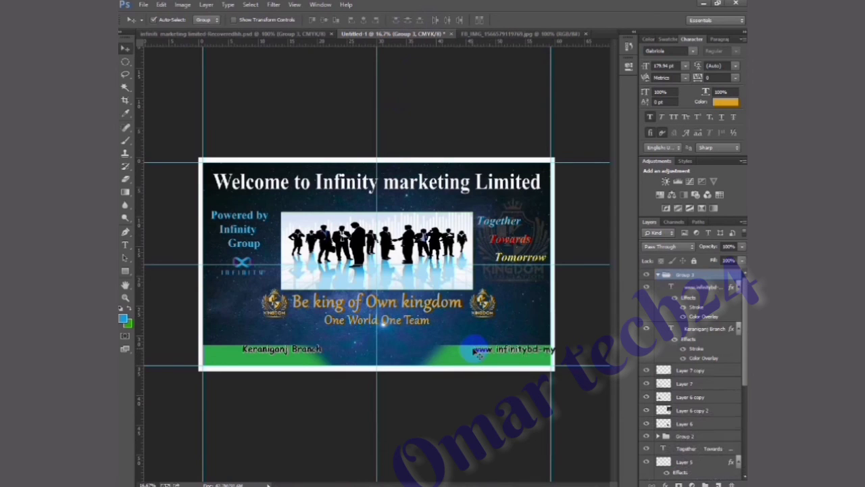
Nudge the footer texts three steps left and put them into Free Transform
key(Left)
key(Left)
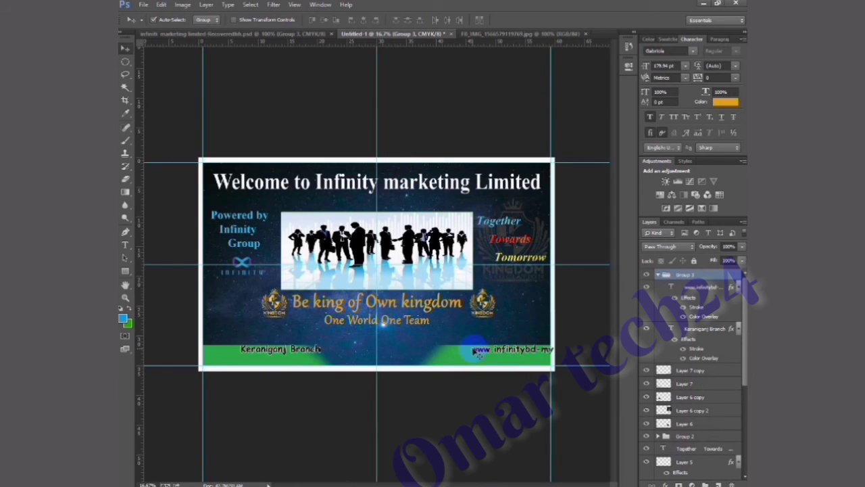
key(Left)
key(Left)
key(Left)
key(Left)
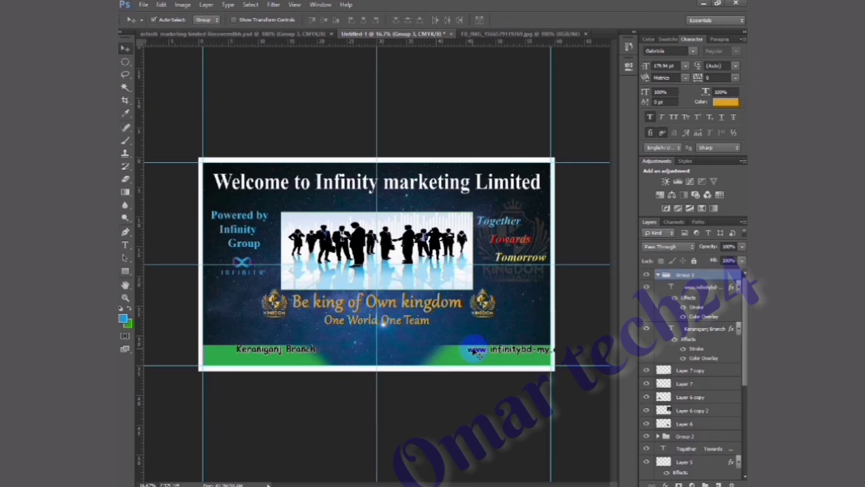
key(Left)
key(Left)
key(ctrl+t)
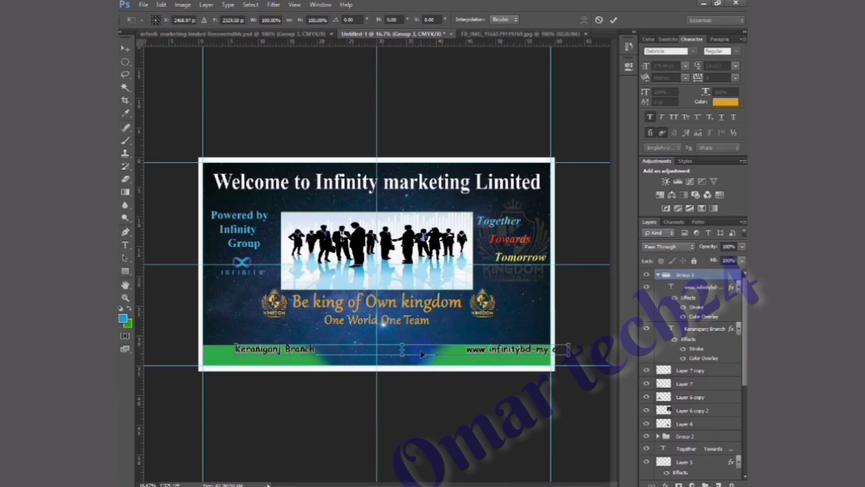
drag(422, 353, 392, 359)
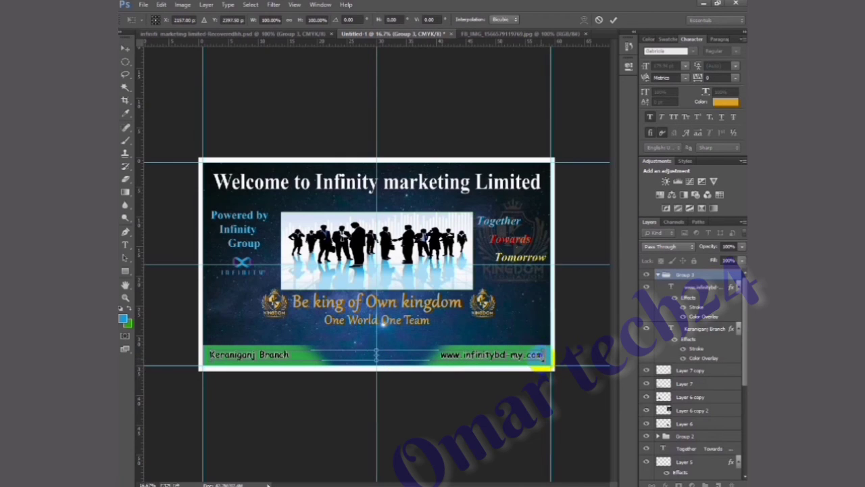
drag(542, 356, 549, 365)
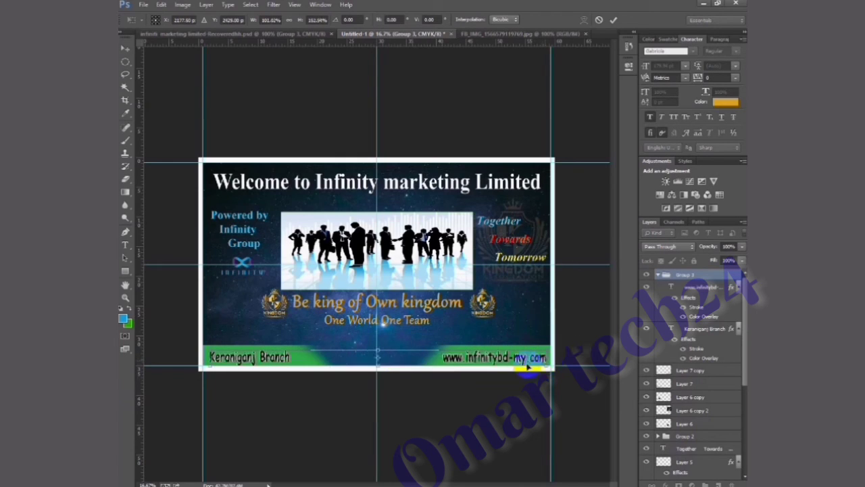
key(Return)
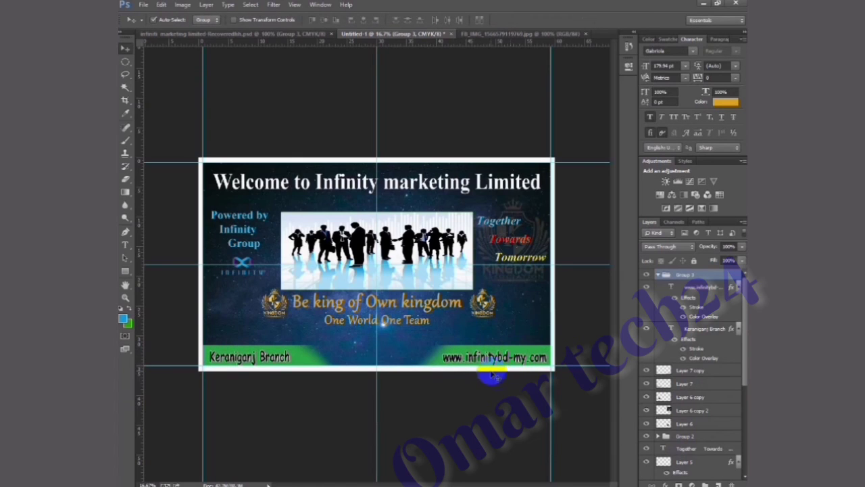
drag(492, 374, 492, 372)
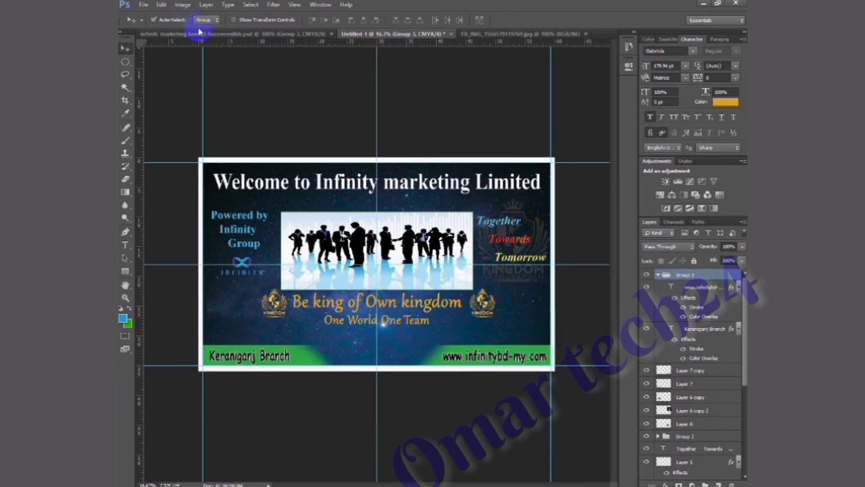
Copy the 'Organized by - KINGDOM ASSOCIATION' layer from the source PSD into Untitled-1
key(ctrl+1)
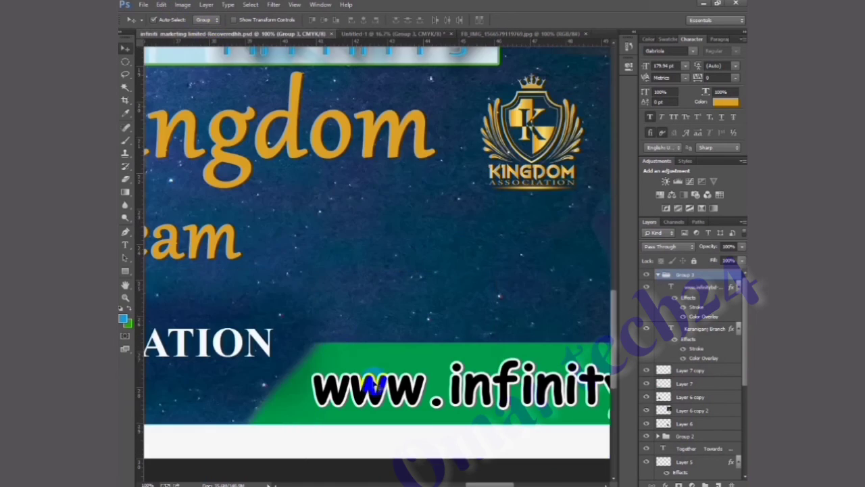
click(184, 346)
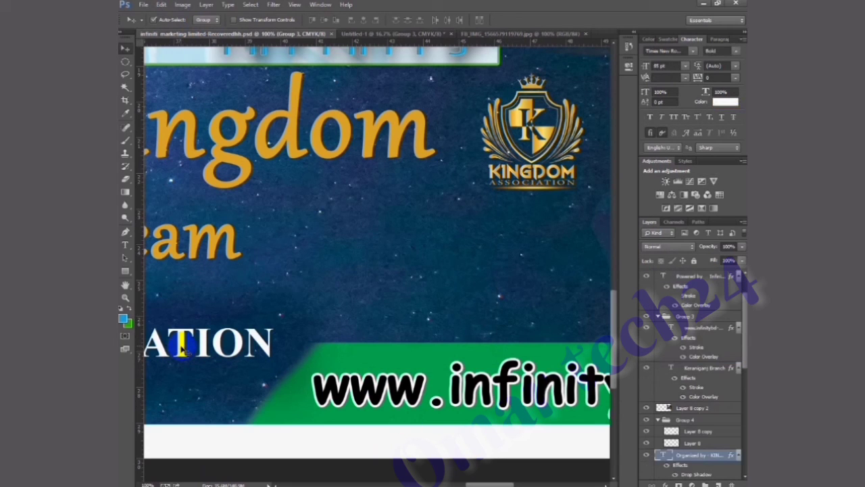
drag(308, 164, 497, 39)
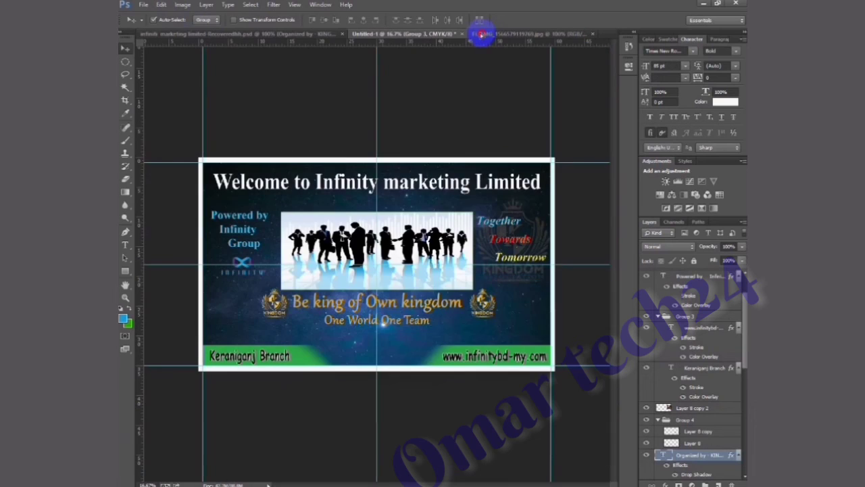
mouse_move(497, 39)
mouse_down()
mouse_move(421, 161)
mouse_move(392, 347)
mouse_up()
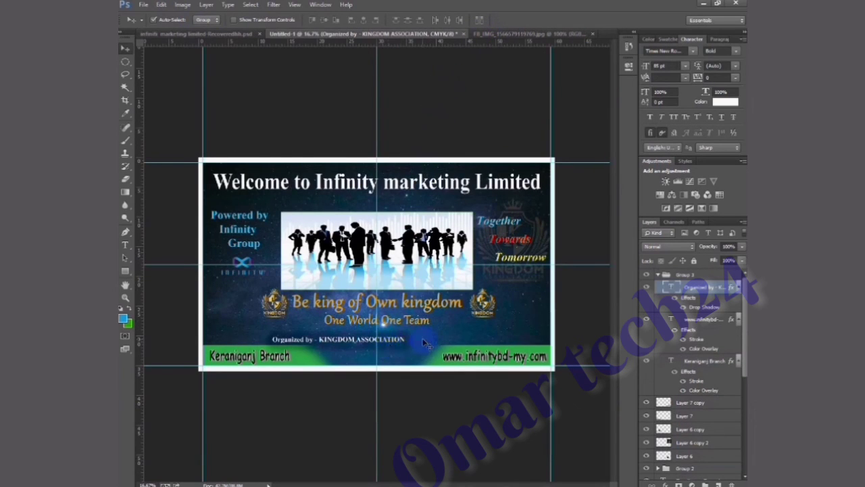
Nudge the credit line five steps right and three down, centring it above the footer
key(Right)
key(Right)
key(Right)
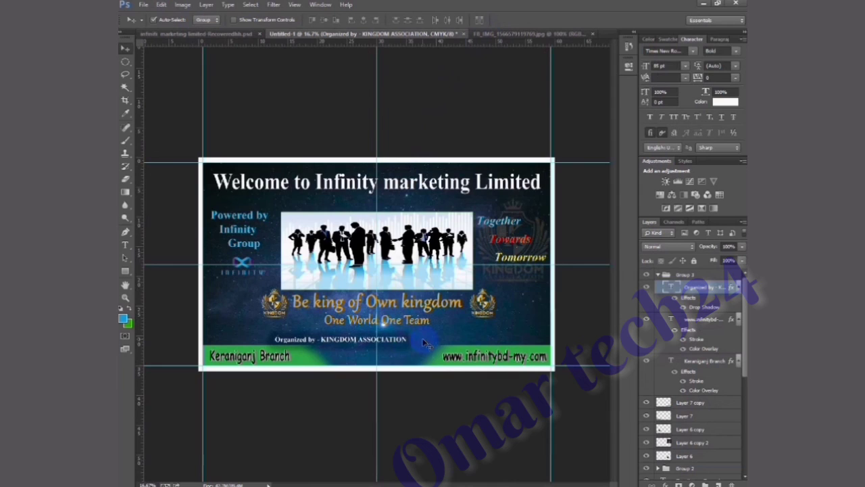
key(Right)
key(Right)
key(Right)
key(Right)
key(Right)
key(Right)
key(Right)
key(Right)
key(Right)
key(Right)
key(Right)
key(Right)
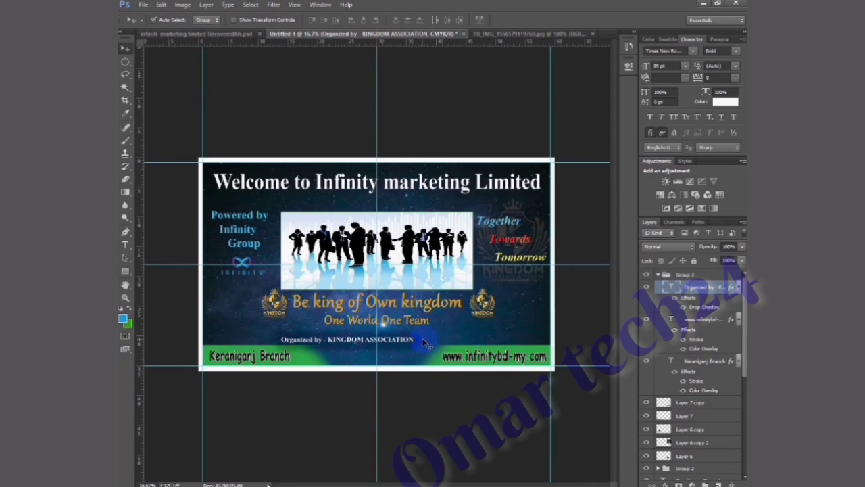
key(Right)
key(Right)
key(Right)
key(Right)
key(Right)
key(Right)
key(Right)
key(Right)
key(Right)
key(Right)
key(Right)
key(Right)
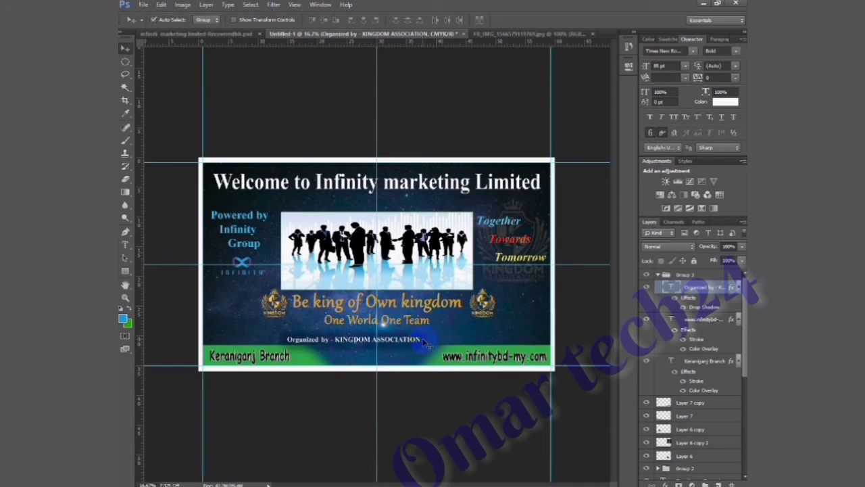
key(Right)
key(Right)
key(Right)
key(Right)
key(Right)
key(Right)
key(Right)
key(Right)
key(Right)
key(Right)
key(Right)
key(Right)
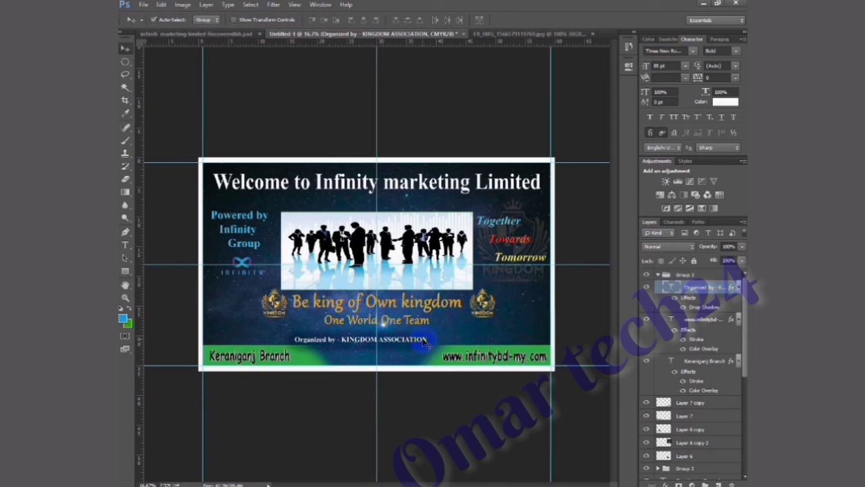
key(Right)
key(Right)
key(Right)
key(Right)
key(Right)
key(Right)
key(Right)
key(Right)
key(Right)
key(Down)
key(Down)
key(Down)
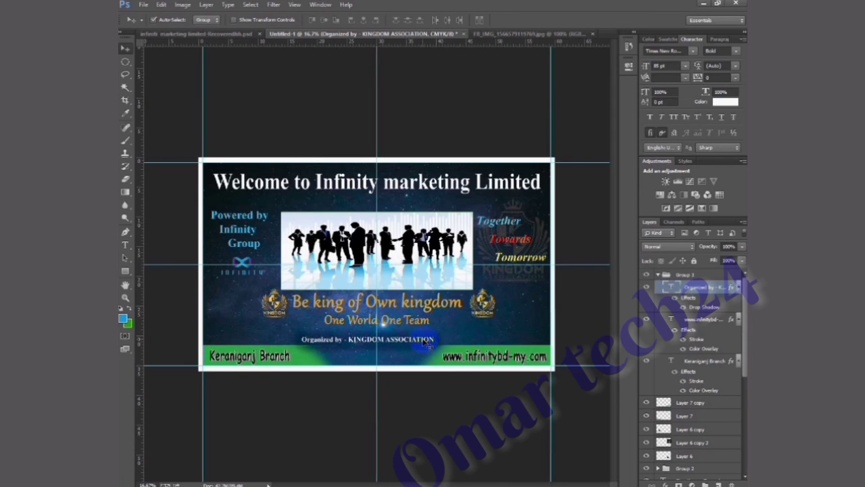
key(Down)
key(Down)
key(Down)
key(Down)
key(Down)
key(Down)
key(Down)
key(Down)
key(Down)
key(Down)
key(Down)
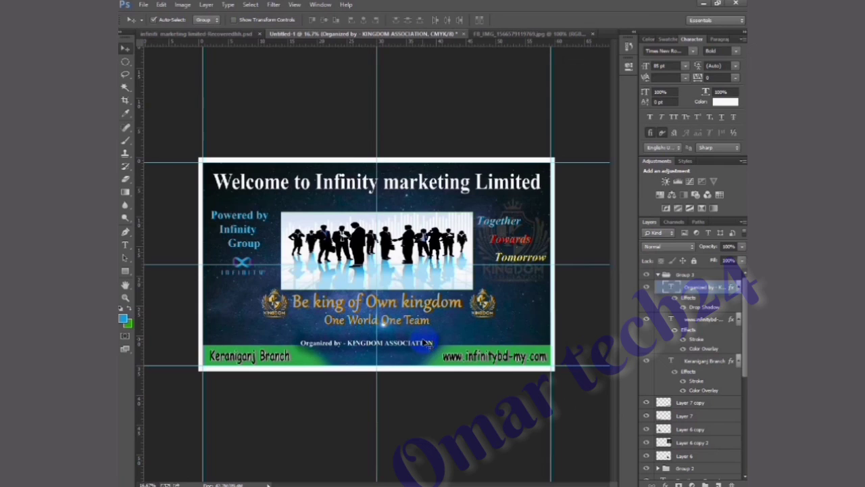
key(Down)
key(Down)
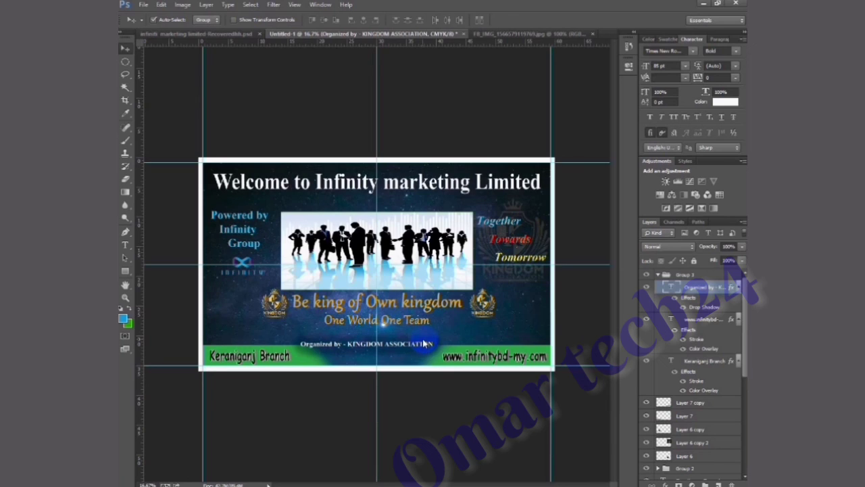
Minimize Photoshop, open This PC from the desktop, scroll its navigation pane, and close it
click(701, 3)
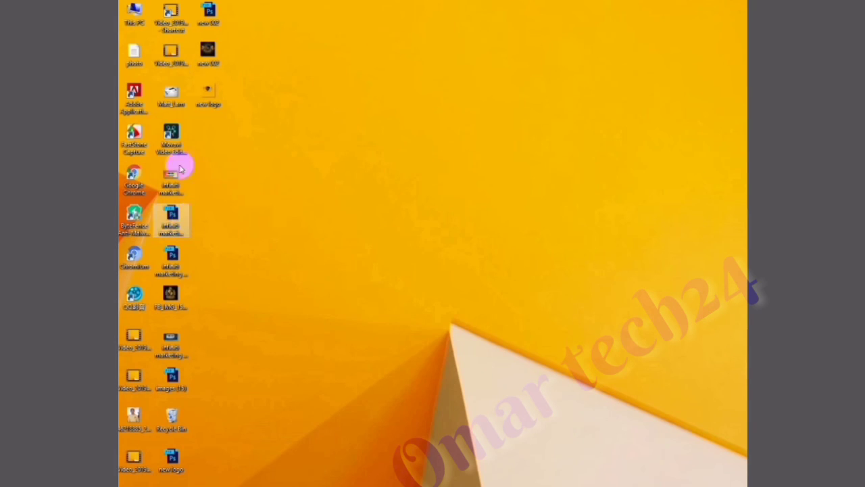
click(137, 15)
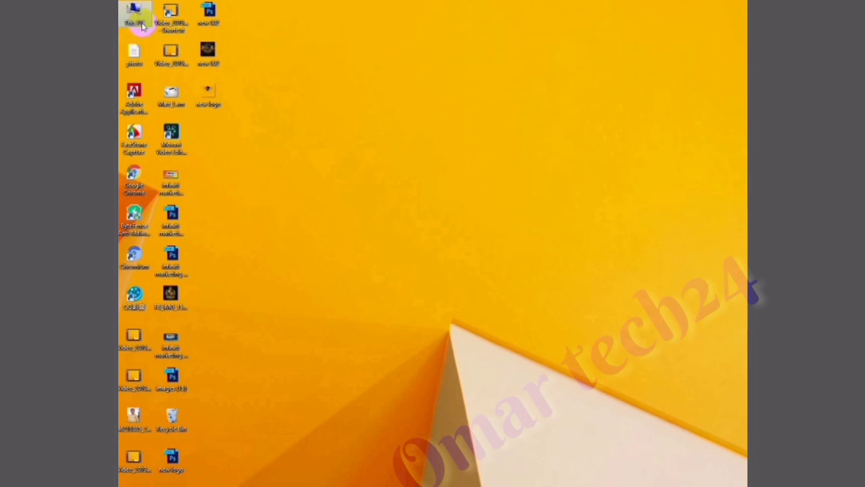
double_click(141, 23)
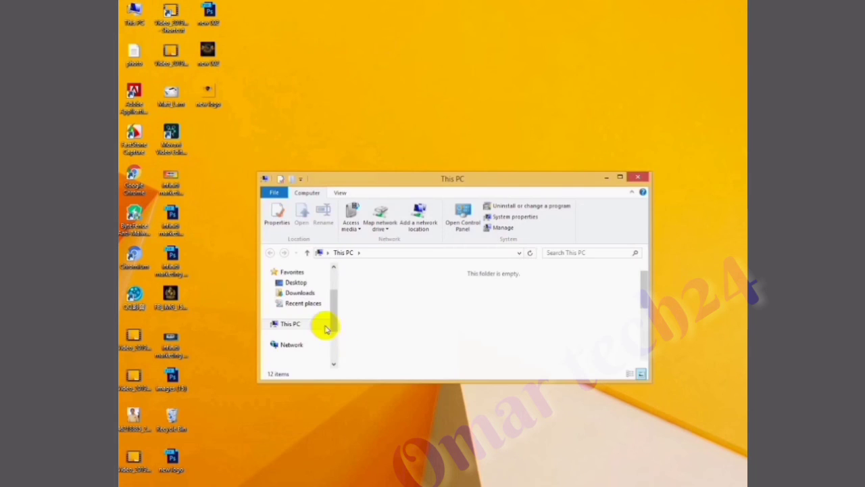
drag(637, 293, 635, 356)
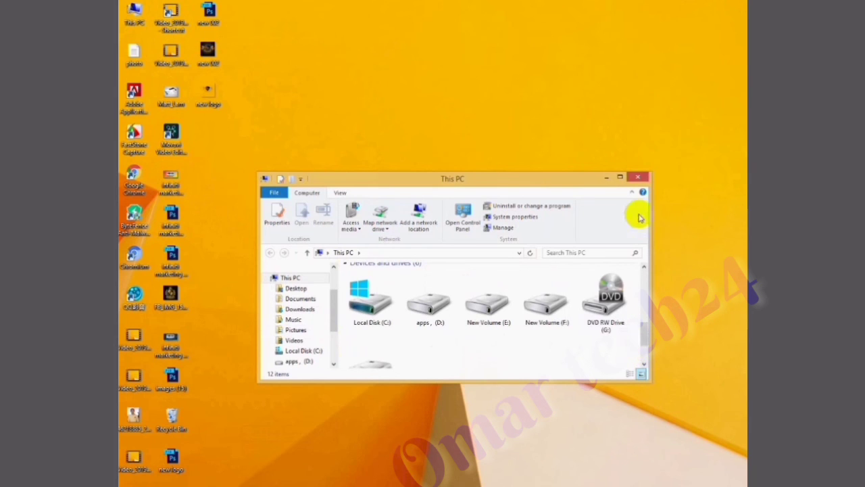
click(647, 177)
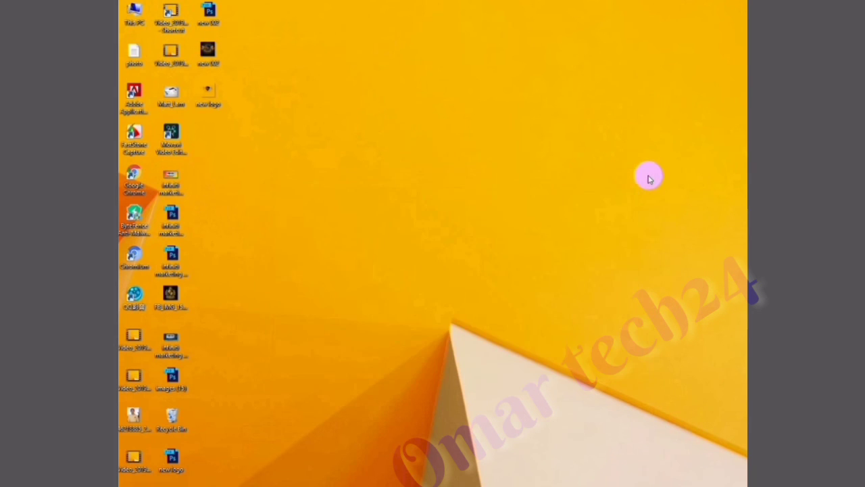